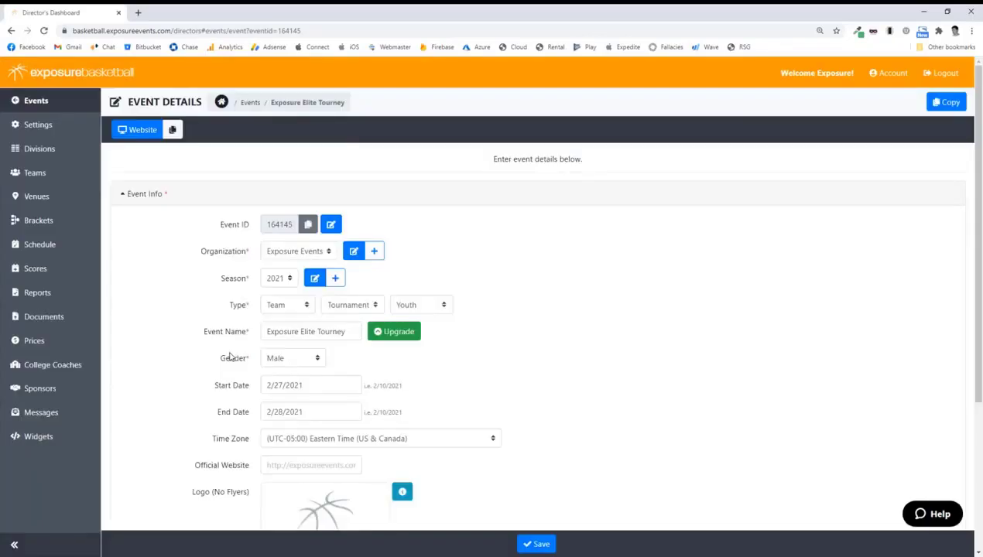
Create a new price group named Sessions, starting from the event's prices
click(42, 343)
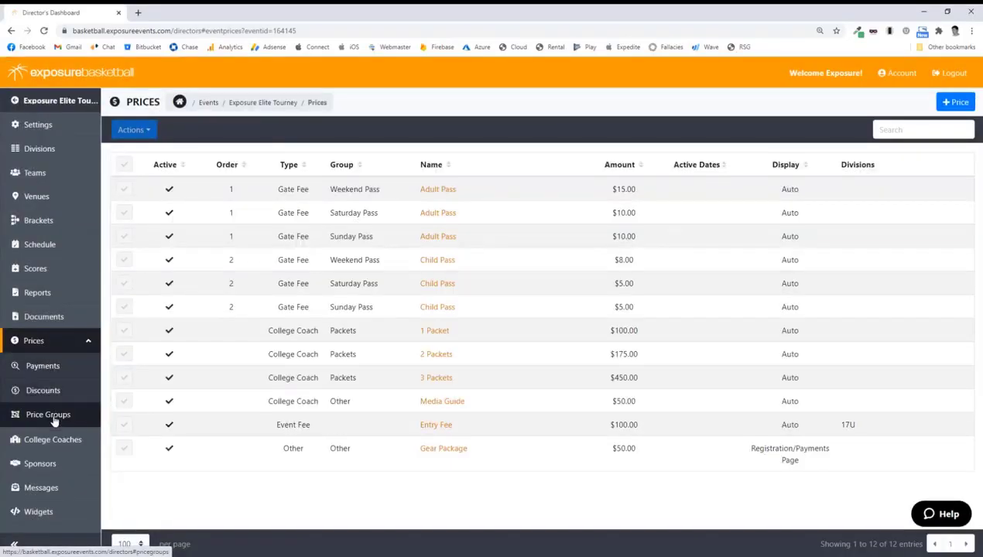
click(53, 419)
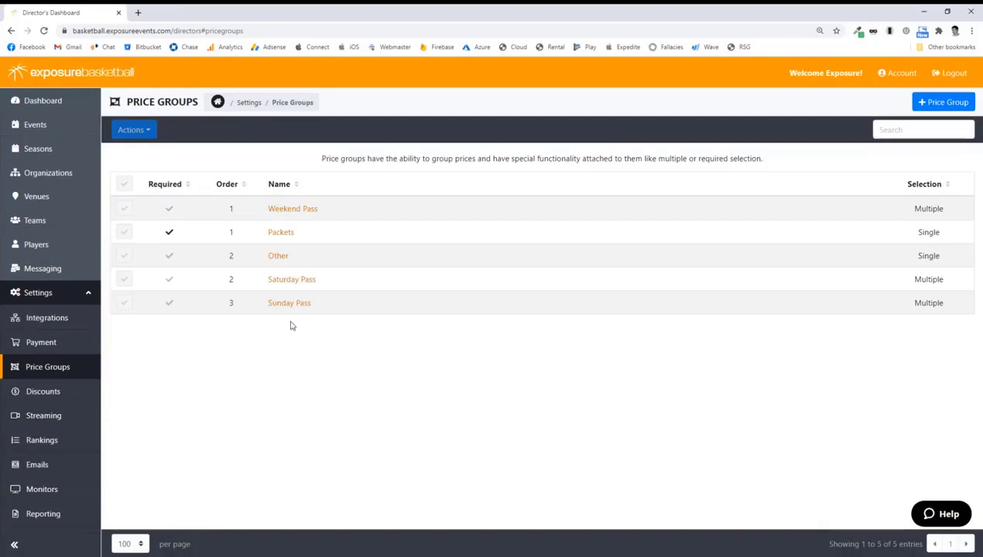
click(946, 106)
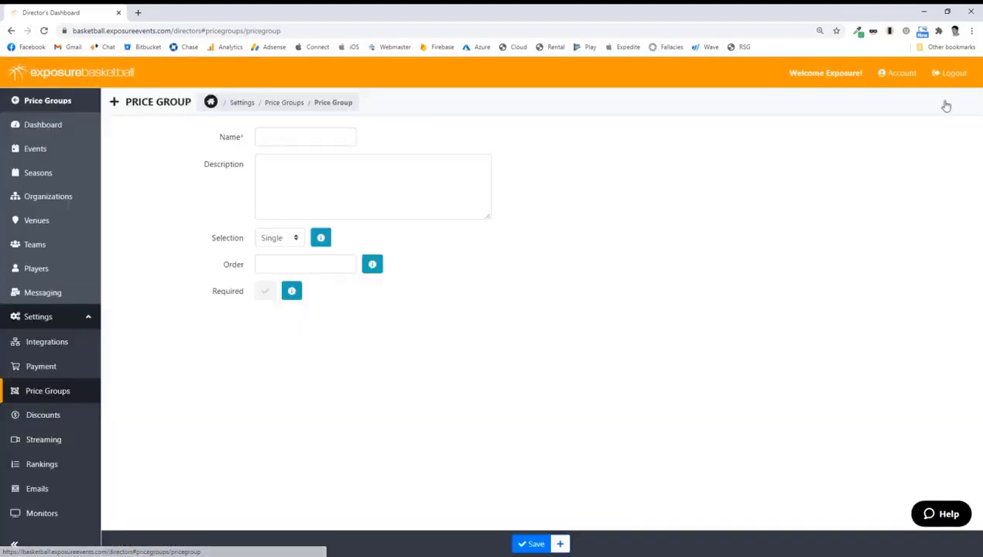
click(289, 139)
text(Session)
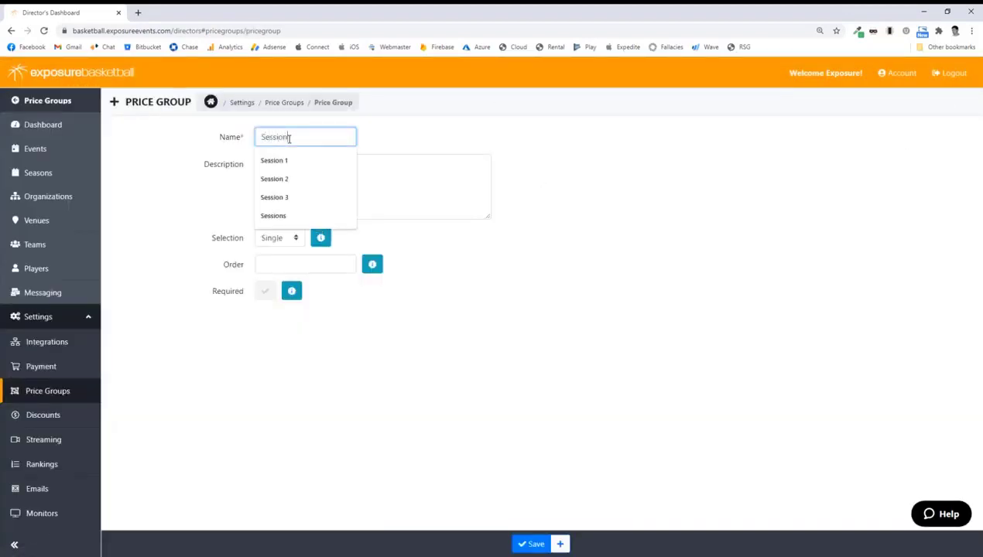
text(s)
Set the Sessions group to multiple selection with a maximum of 2 and save it
click(285, 240)
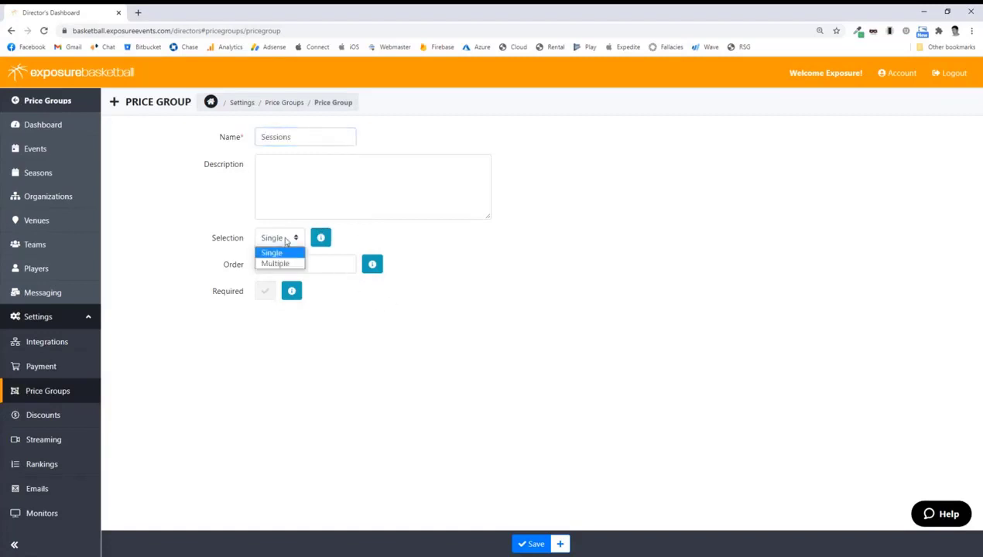
click(293, 264)
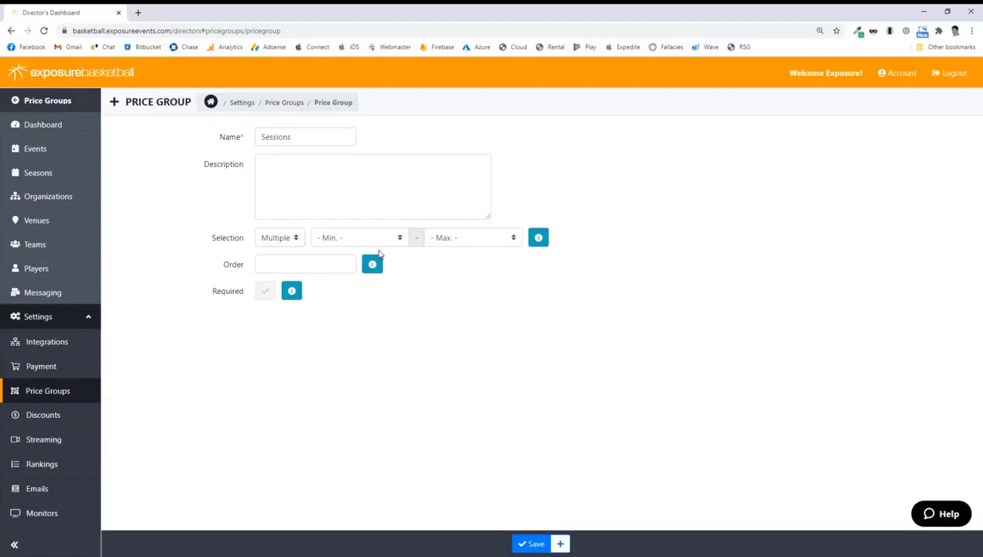
click(448, 242)
click(452, 276)
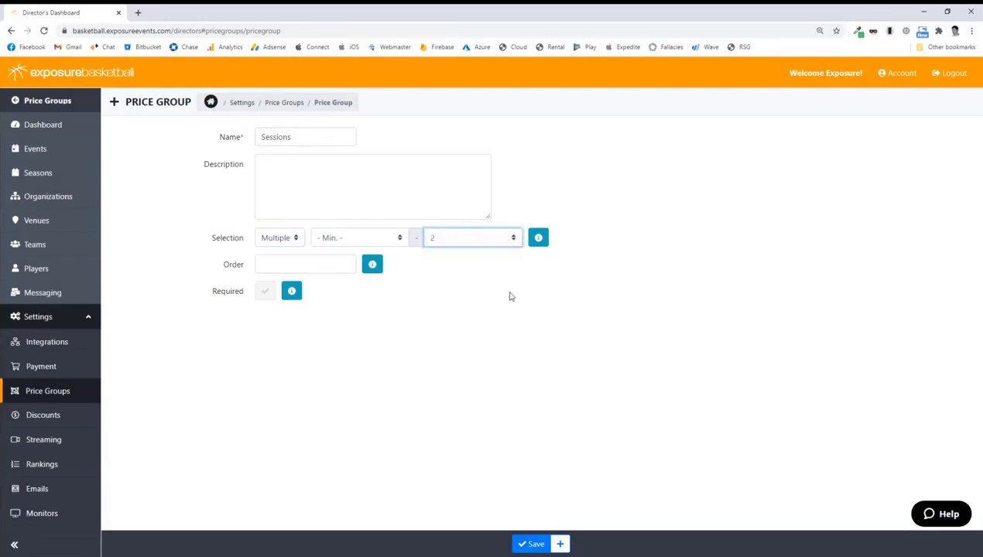
click(536, 545)
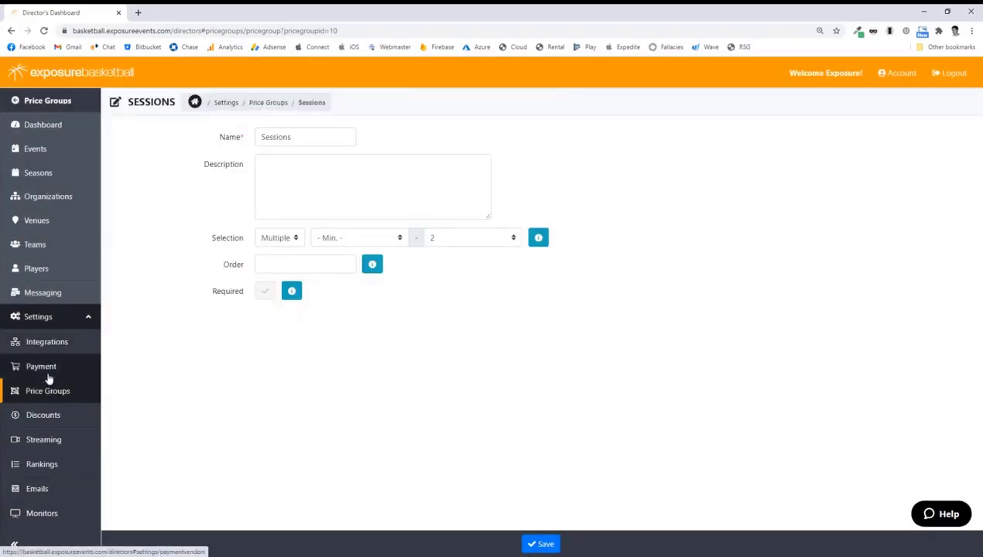
Return to the Exposure Elite Tourney prices and start a new price in the Sessions group with type Other
click(11, 31)
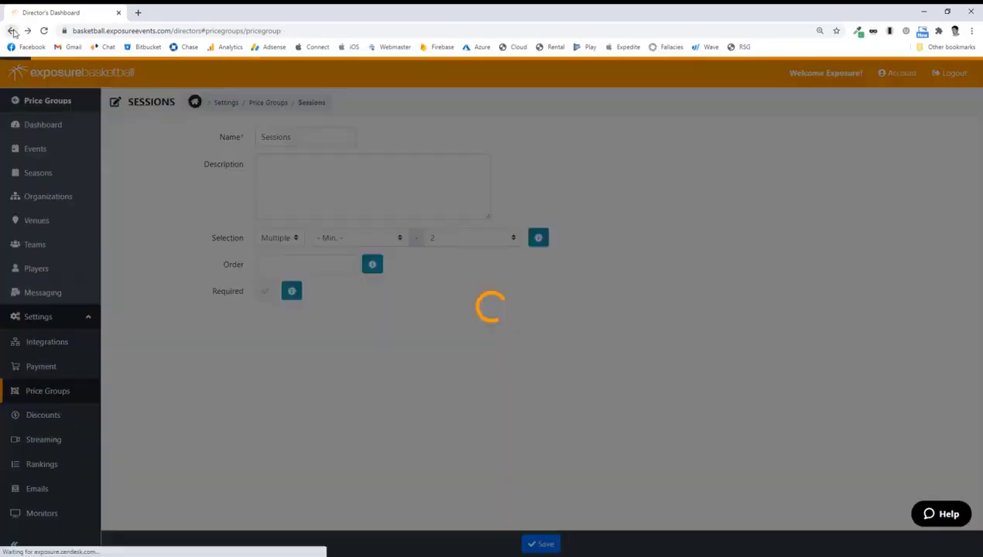
click(12, 31)
click(12, 31)
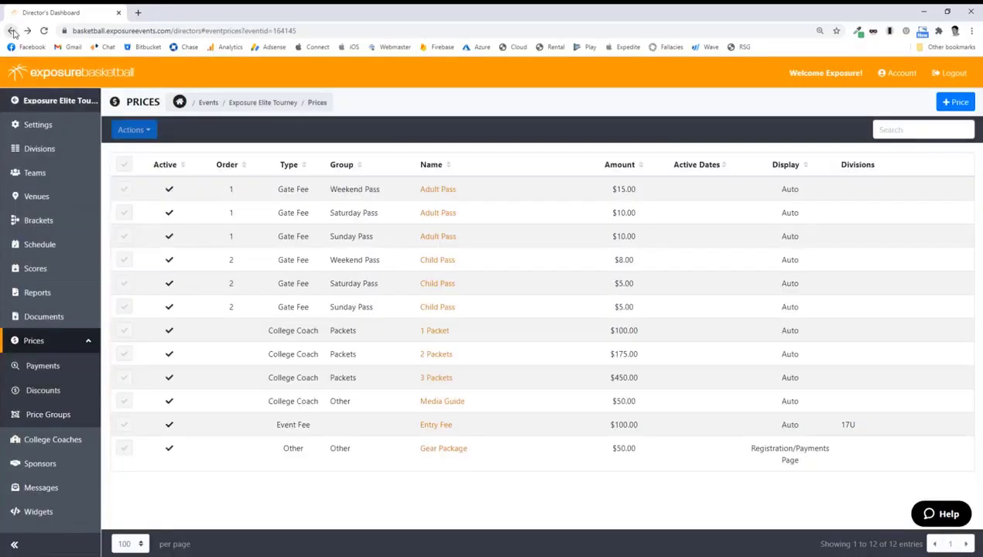
click(952, 103)
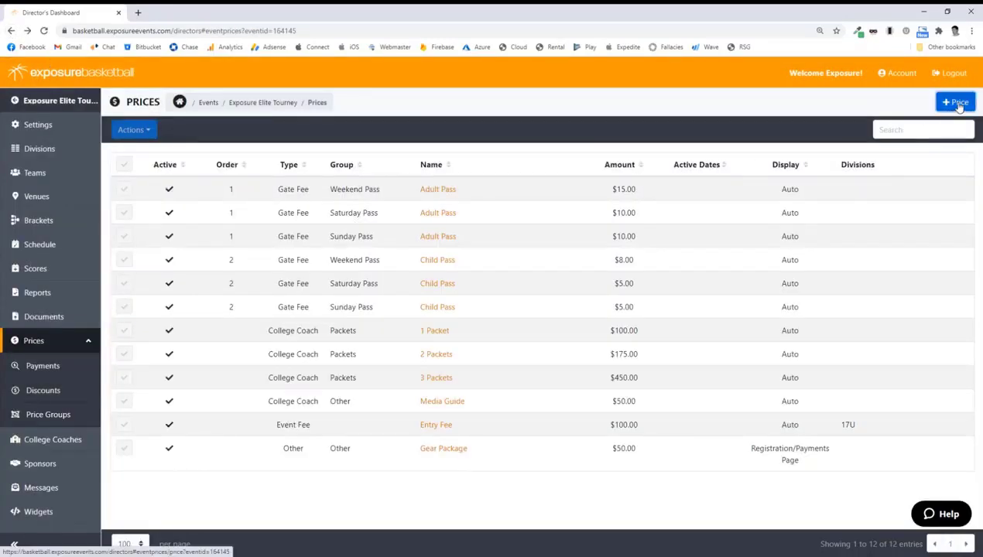
click(308, 139)
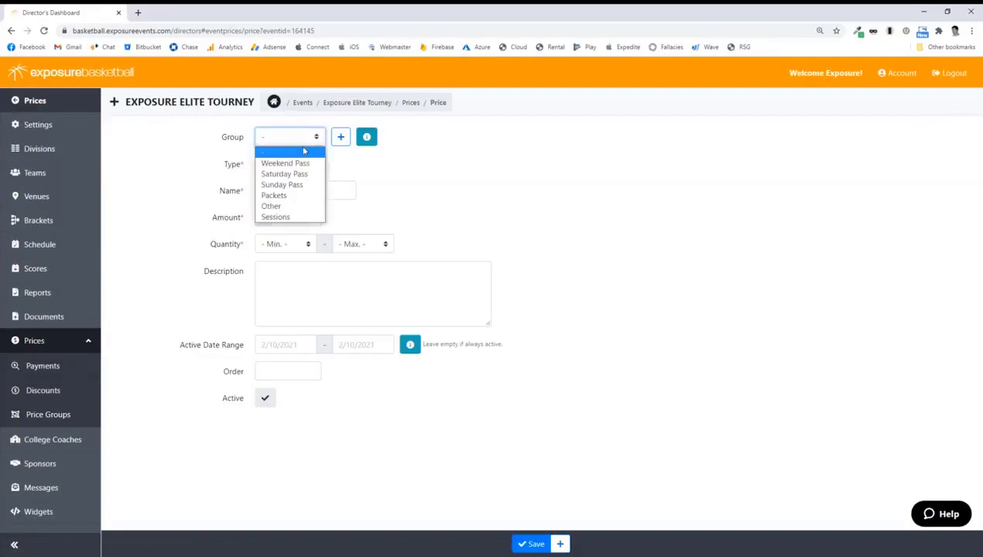
click(284, 218)
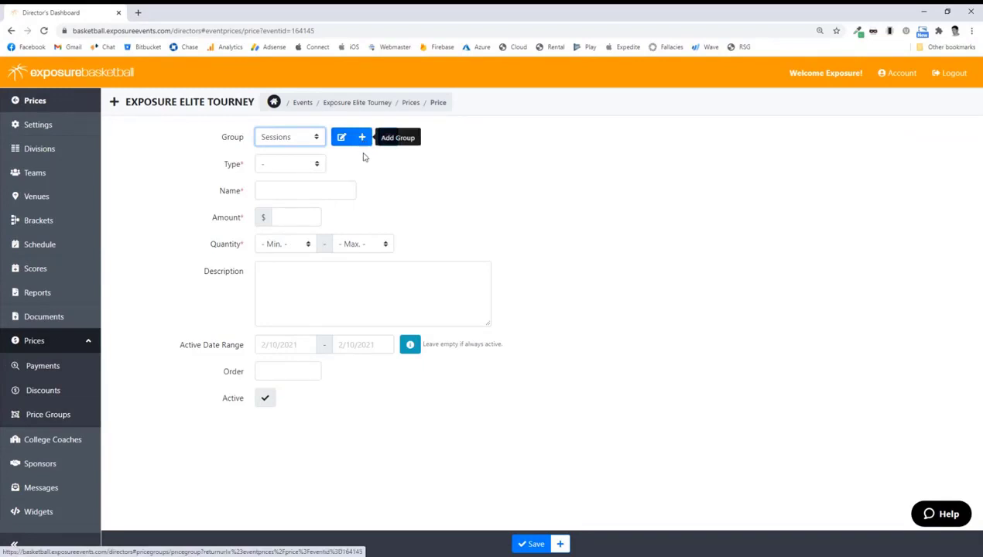
click(304, 165)
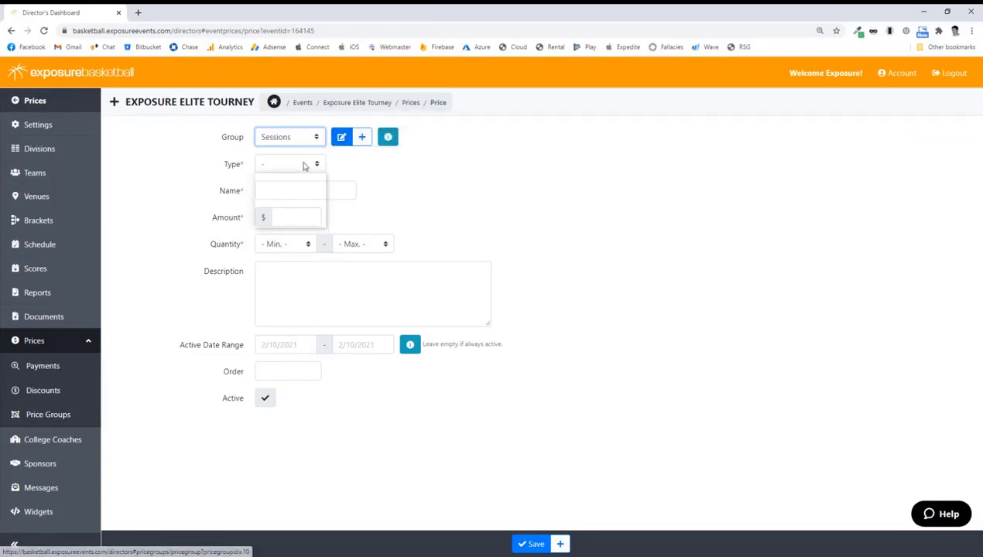
click(305, 219)
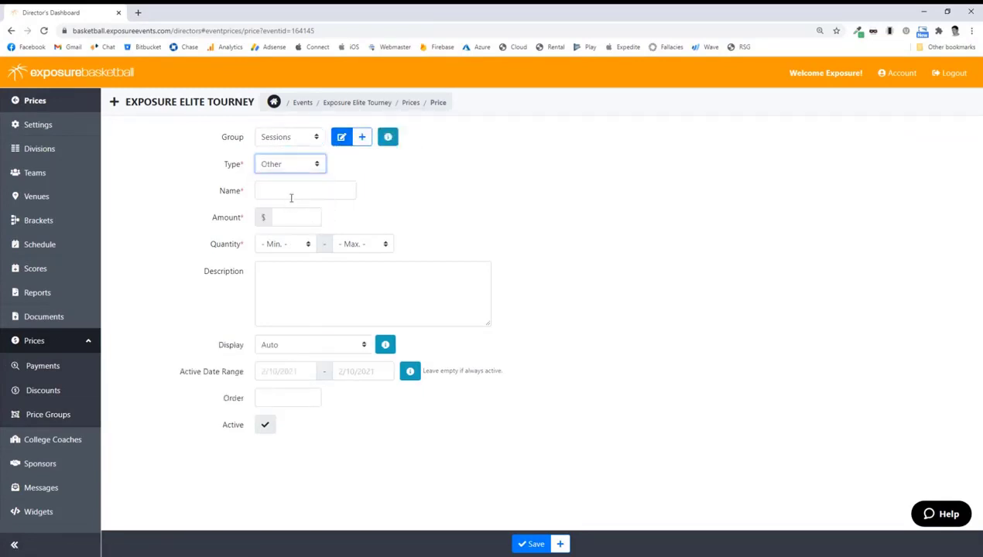
Name the price Session 1, set its amount to $100 and quantity to 1–1, and save it with another new price started
click(291, 198)
text(Session 1)
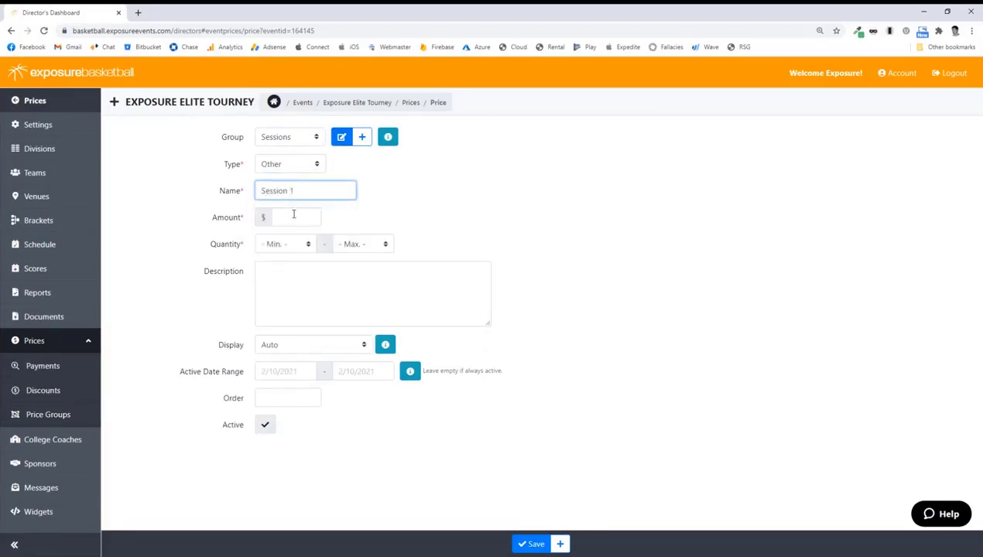
click(293, 214)
text(100)
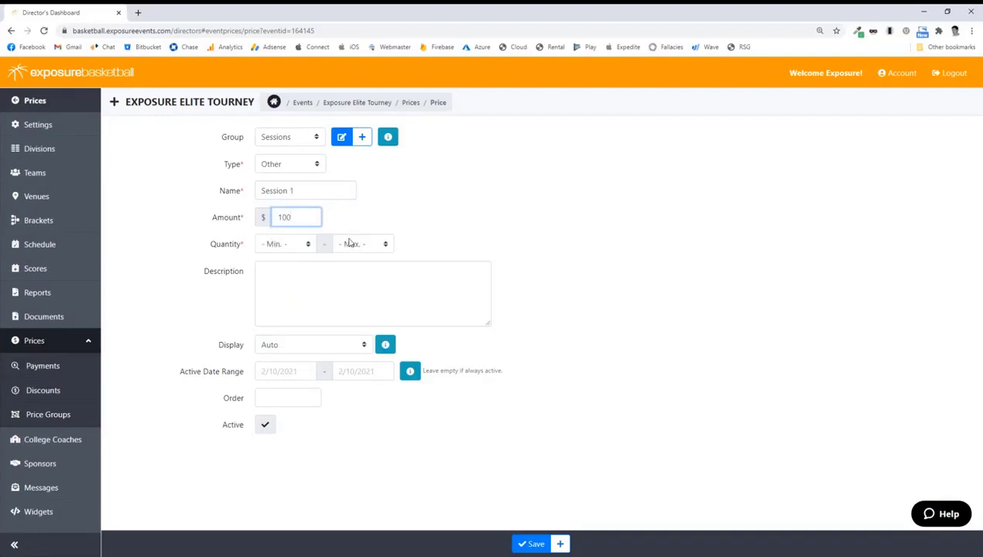
click(307, 244)
click(307, 269)
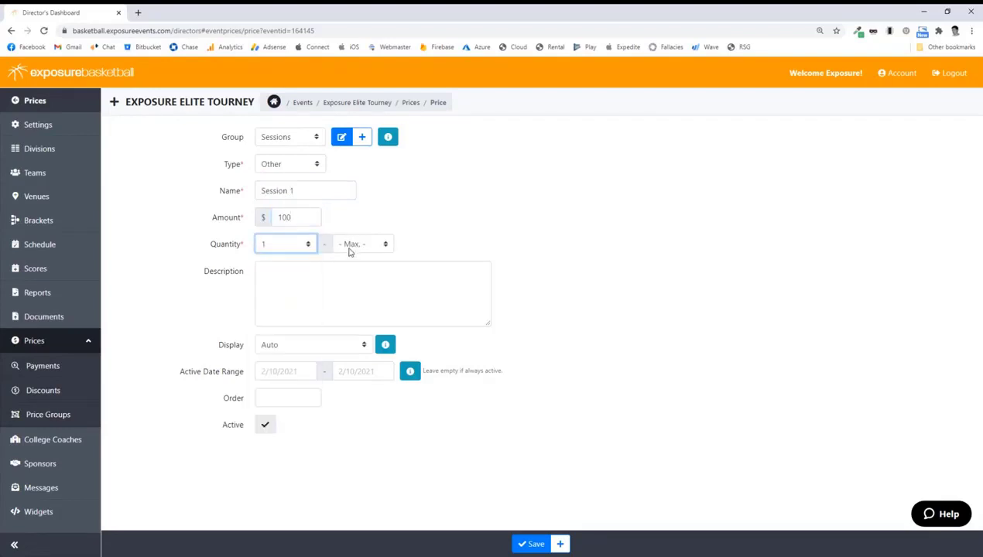
click(347, 244)
click(355, 270)
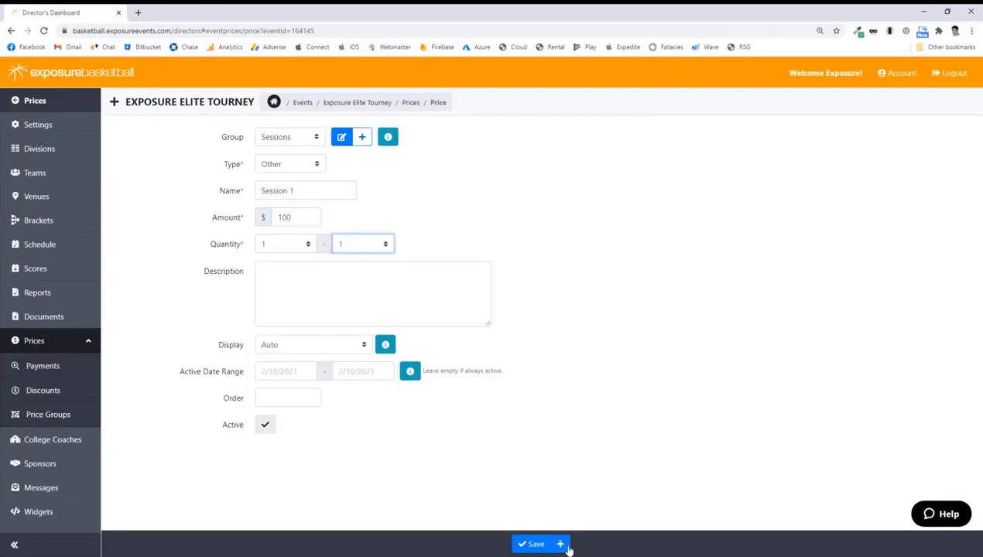
click(567, 546)
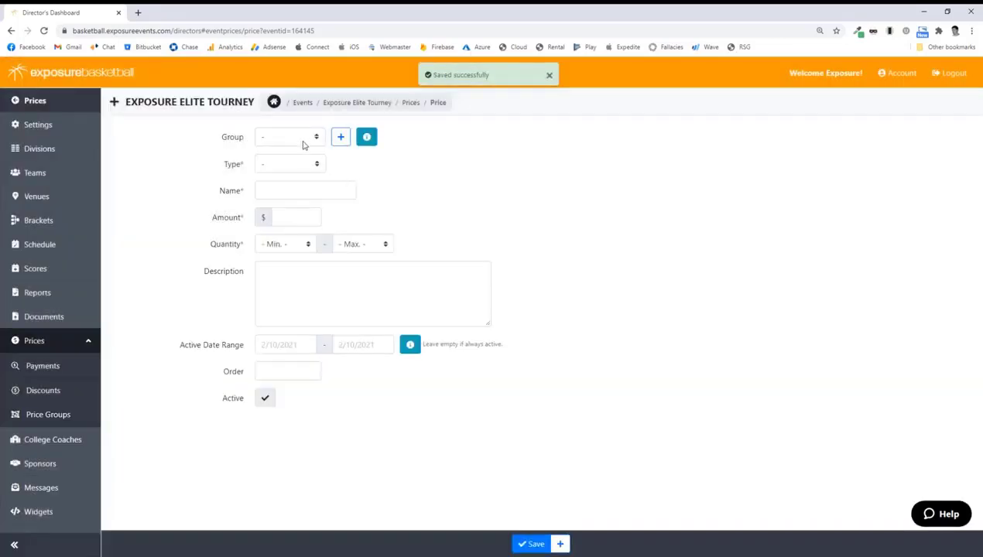
Assign the new price to the Sessions group with type Other and name it Session 2
click(301, 143)
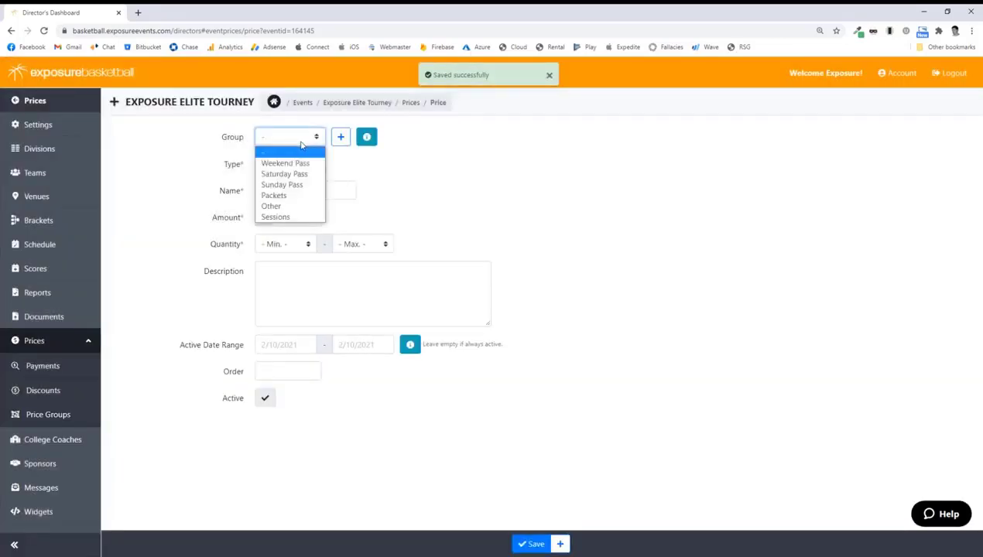
click(279, 217)
click(283, 164)
click(280, 222)
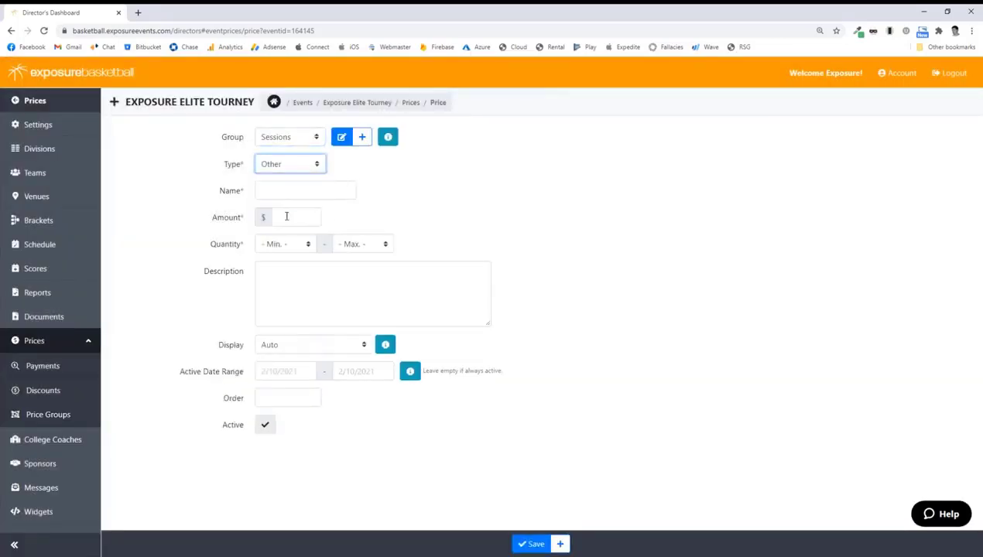
click(289, 190)
text(Session 2)
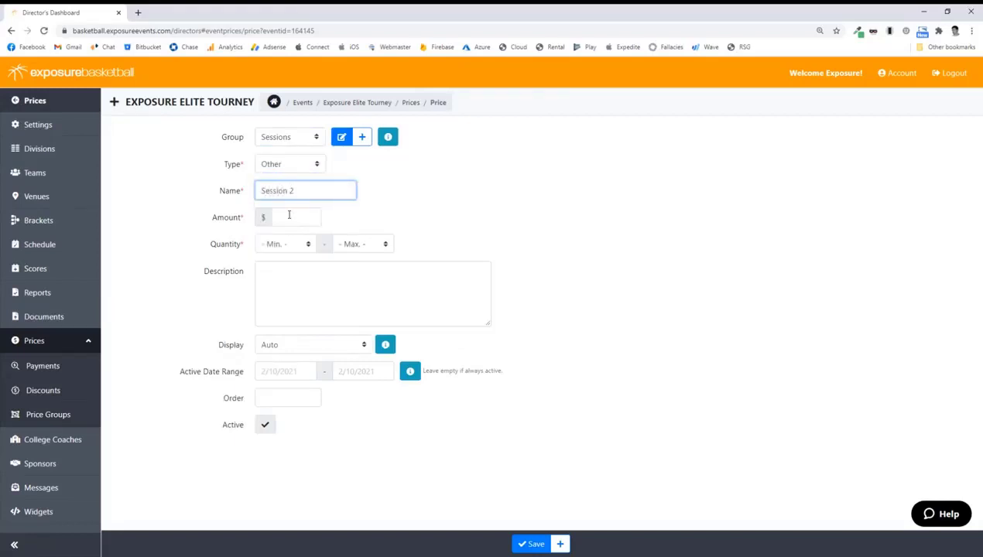
Set the Session 2 amount to $100 and quantity to 1–1, and save it with another new price started
click(289, 217)
text(100)
click(293, 243)
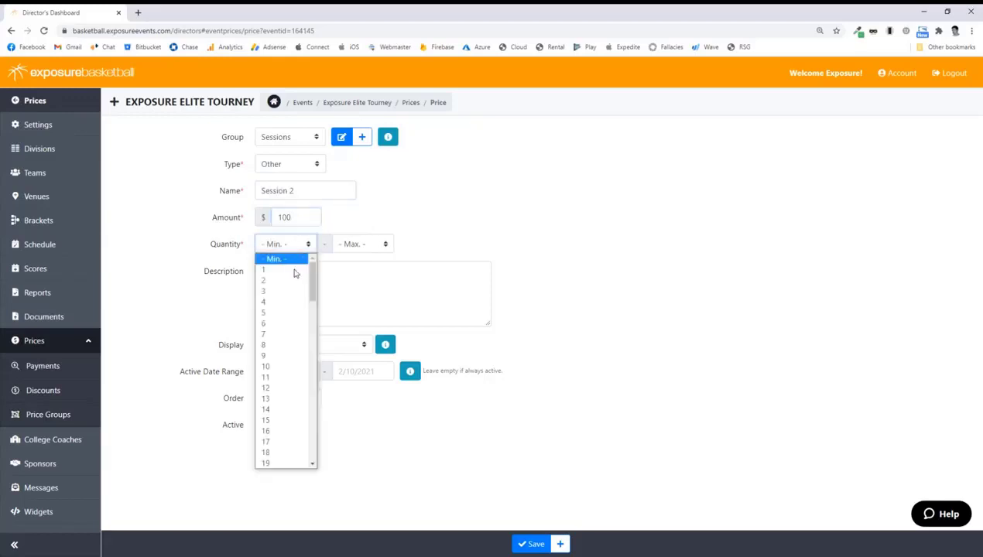
click(295, 269)
click(358, 244)
click(356, 270)
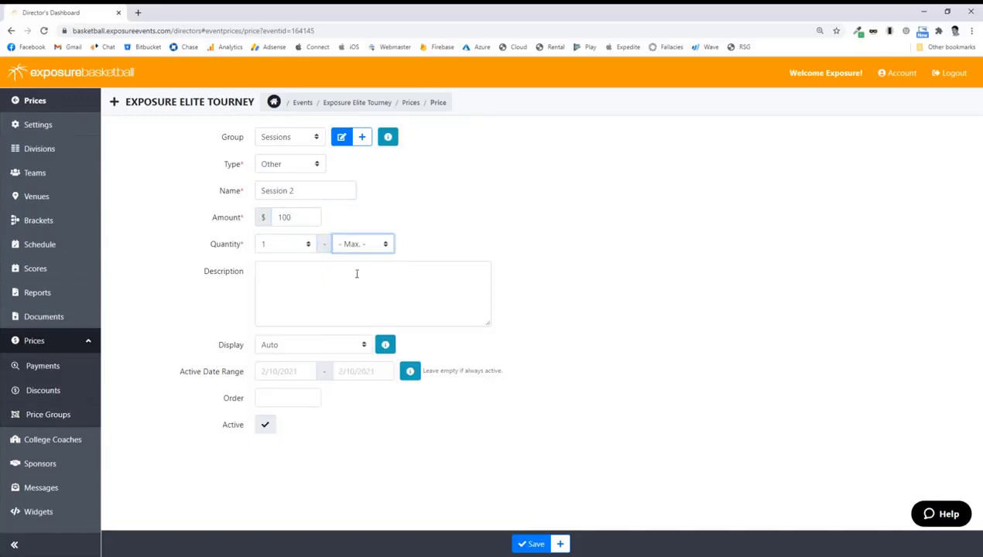
click(546, 544)
Assign the next price to the Sessions group with type Other and name it Session 3
click(288, 137)
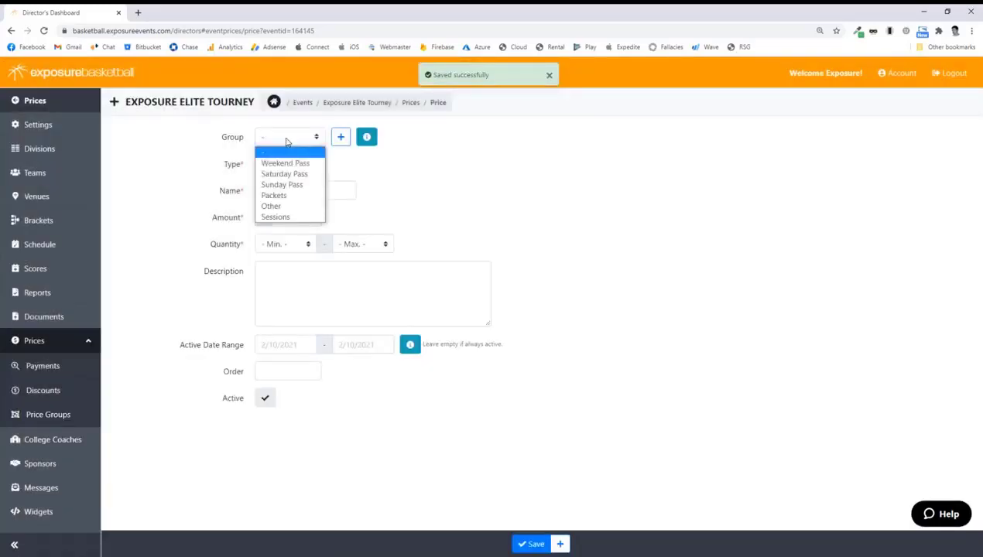
click(283, 193)
click(288, 164)
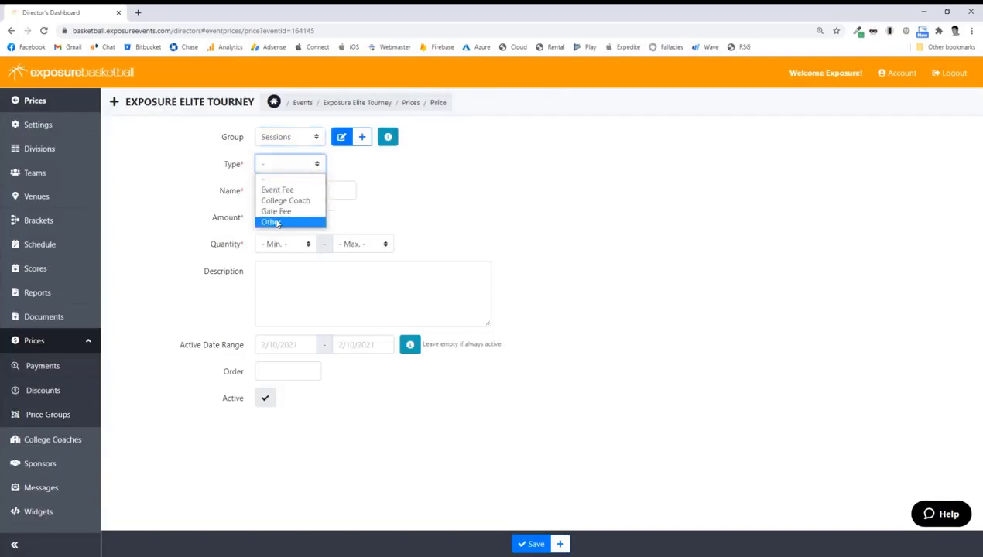
click(271, 222)
click(279, 191)
text(Session)
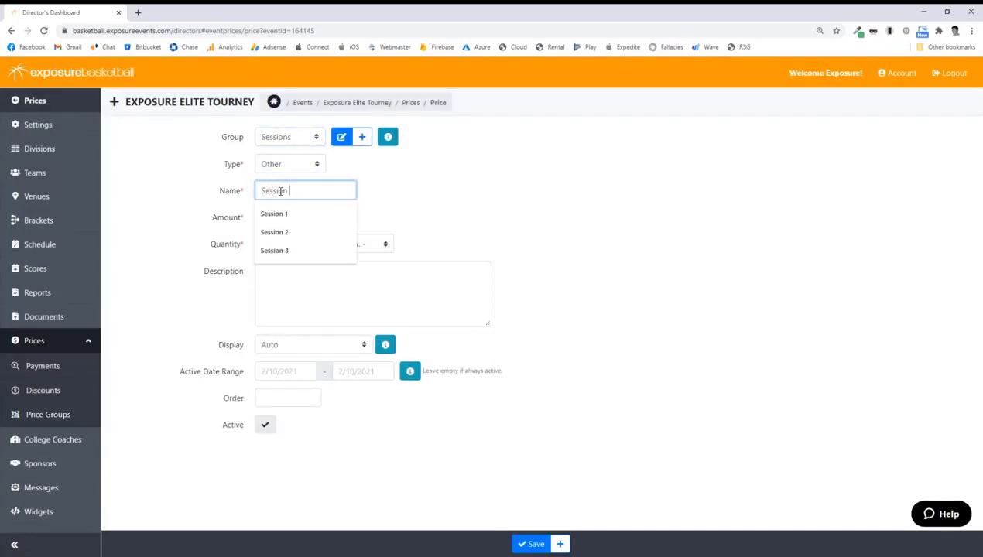
click(262, 190)
Set the Session 3 amount to $100 with a minimum and maximum quantity of 1, and save the price
text(100)
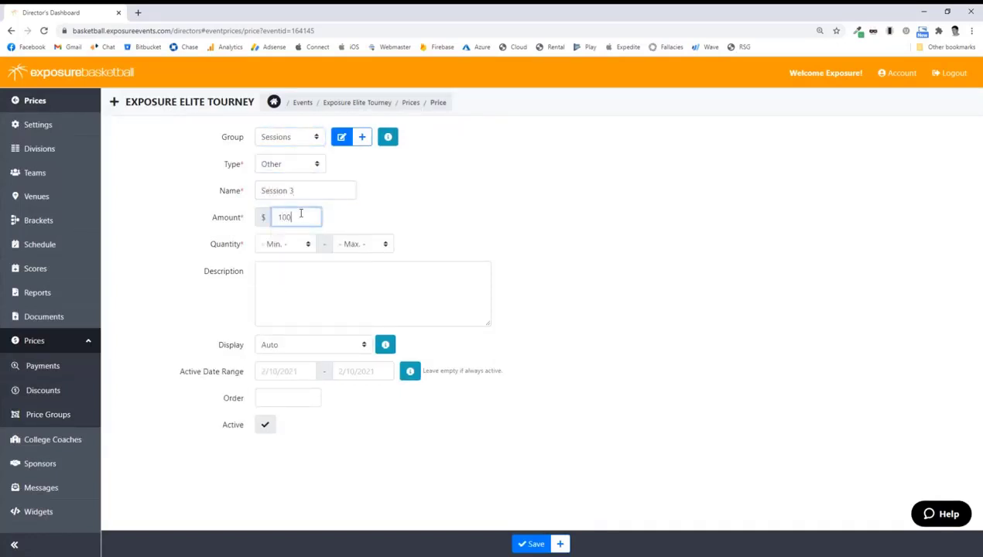
click(302, 245)
click(289, 264)
click(364, 245)
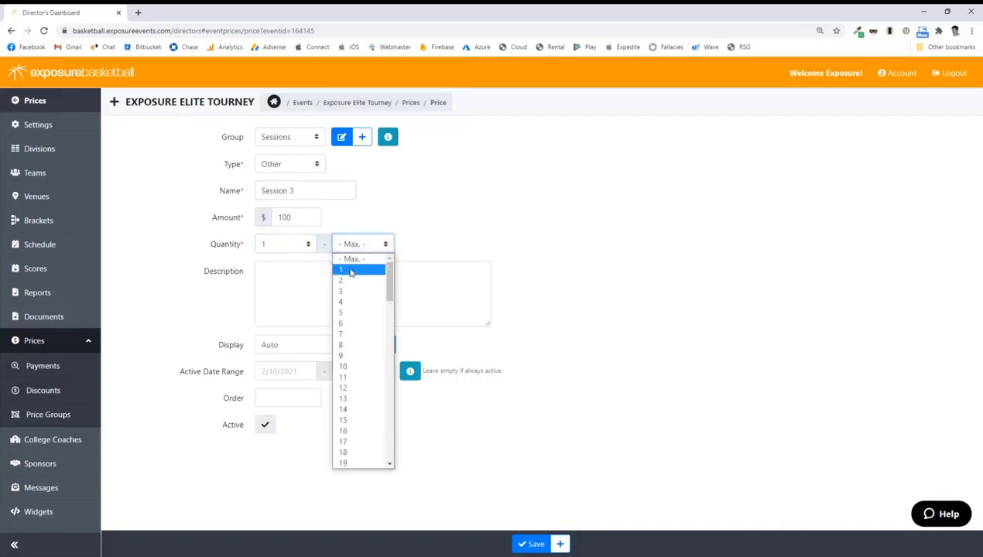
click(358, 267)
click(532, 544)
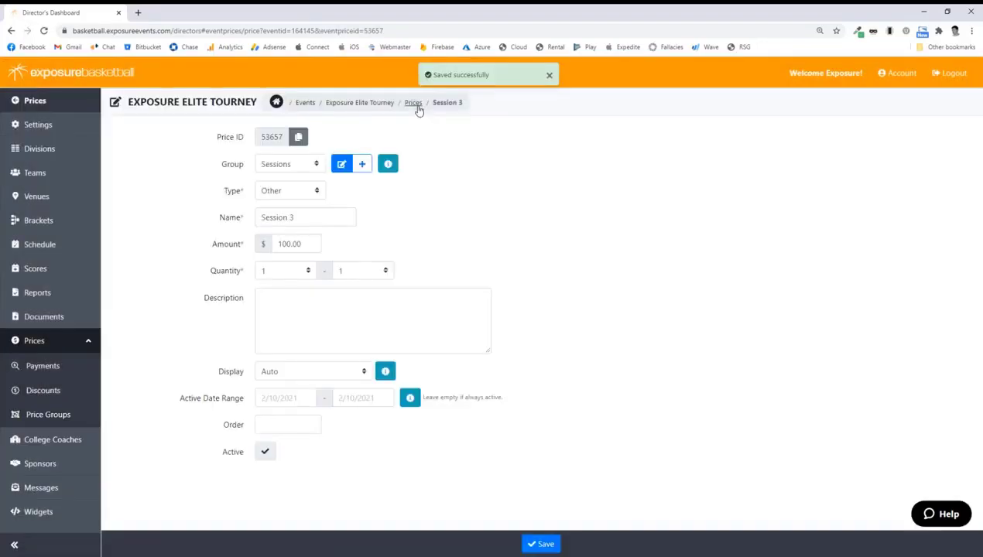
Review the event's price list, then open the Session 1 price and the settings of its Sessions group
click(412, 102)
scroll(507, 292, down, 1)
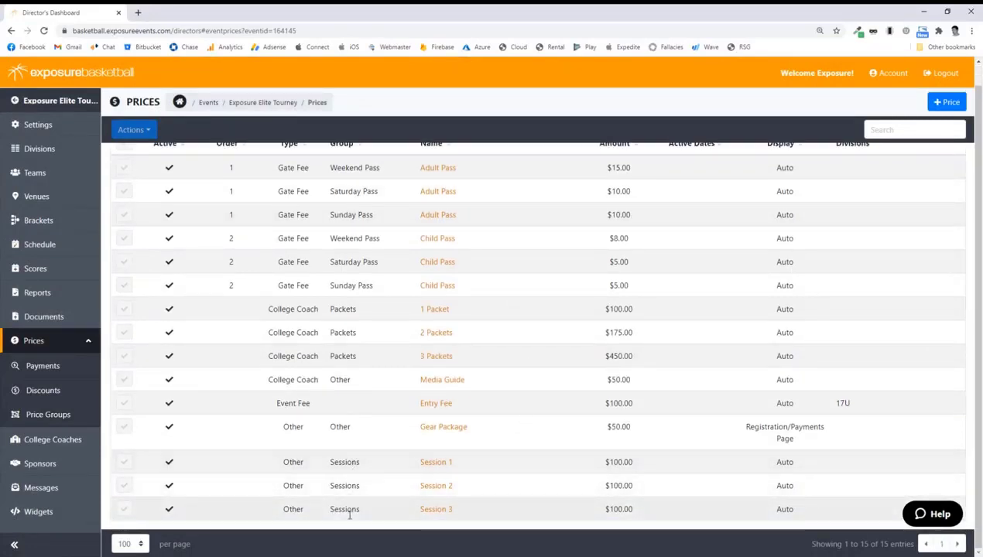
scroll(349, 521, up, 1)
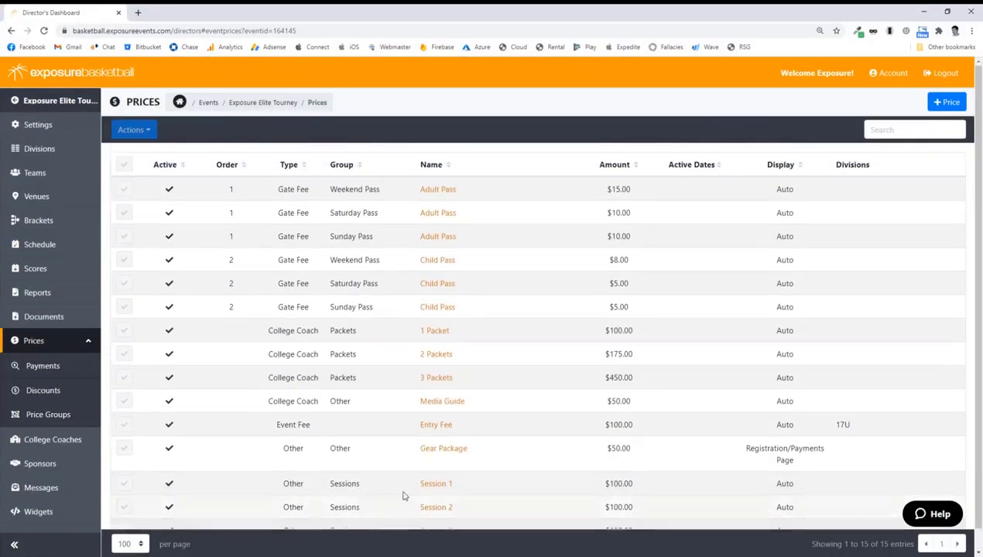
click(436, 486)
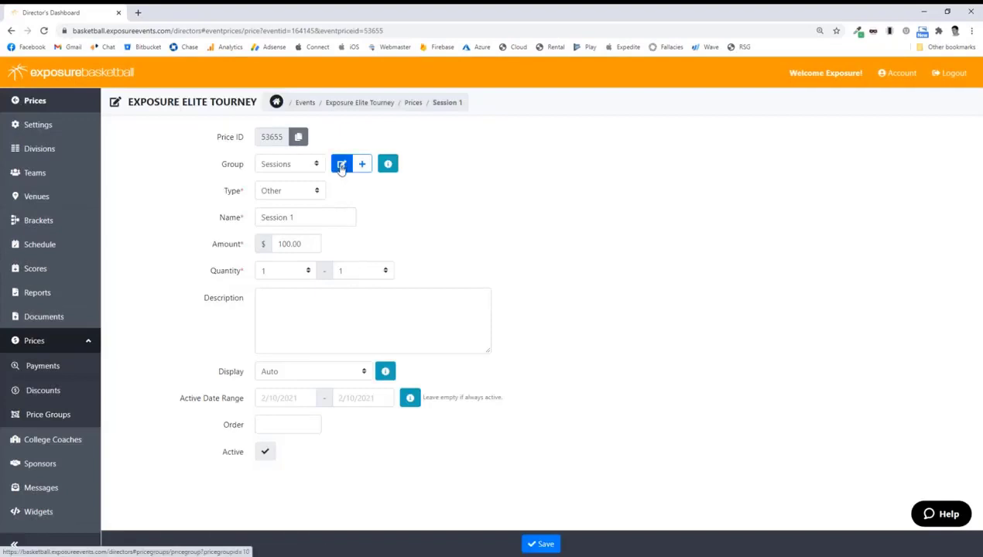
click(340, 166)
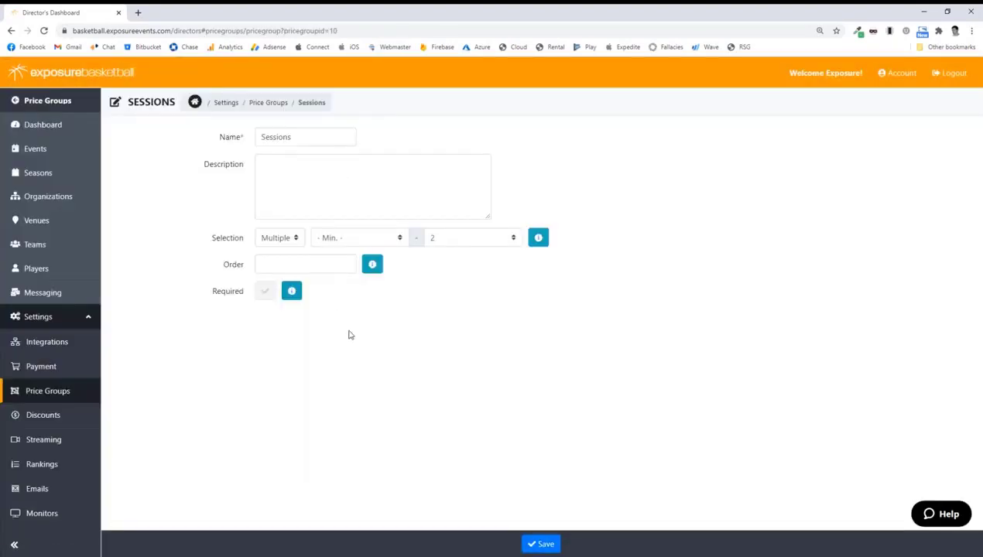
Try making the Sessions group required and switching its selection to Single, checking the order and minimum/maximum options
click(294, 264)
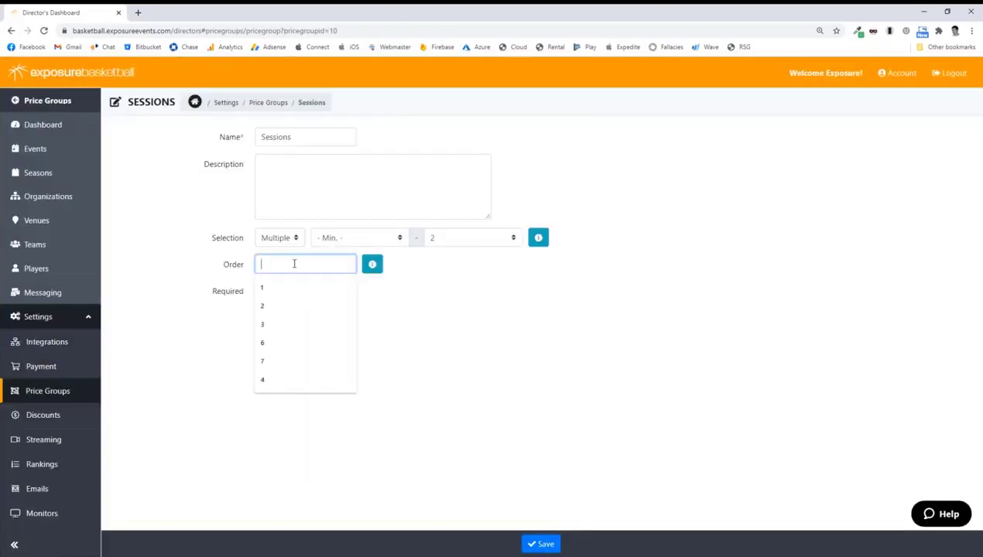
click(413, 278)
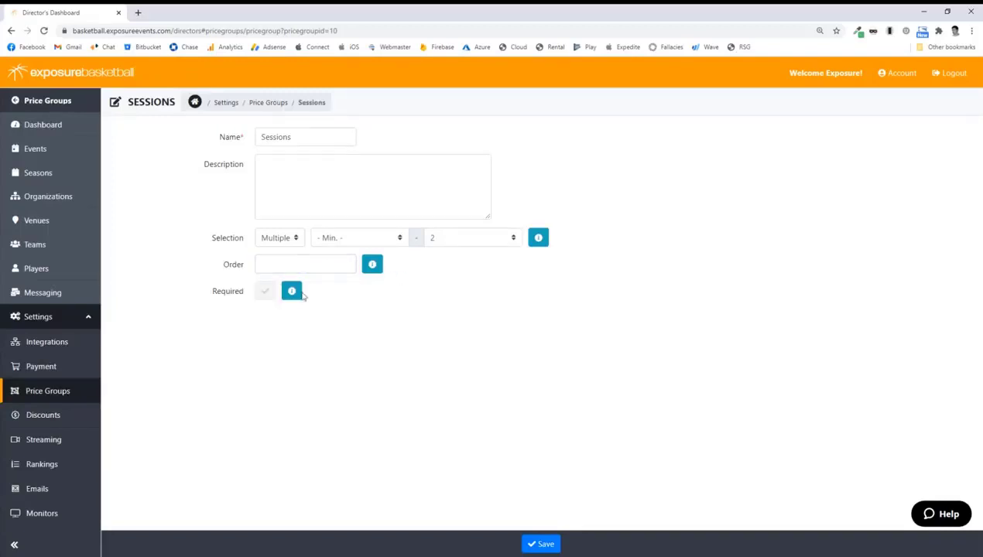
click(269, 294)
click(396, 239)
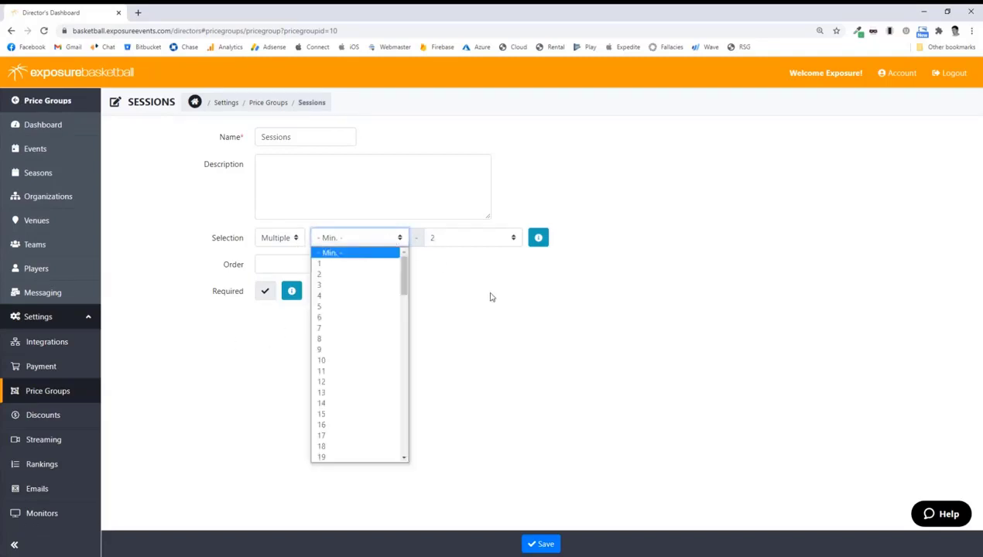
click(490, 298)
click(387, 237)
click(479, 274)
click(473, 240)
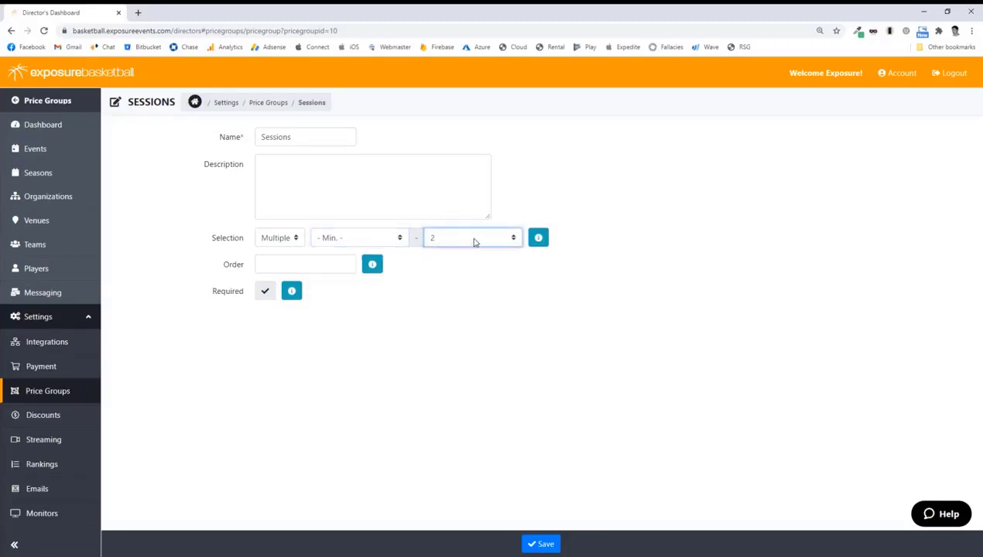
click(291, 242)
click(280, 251)
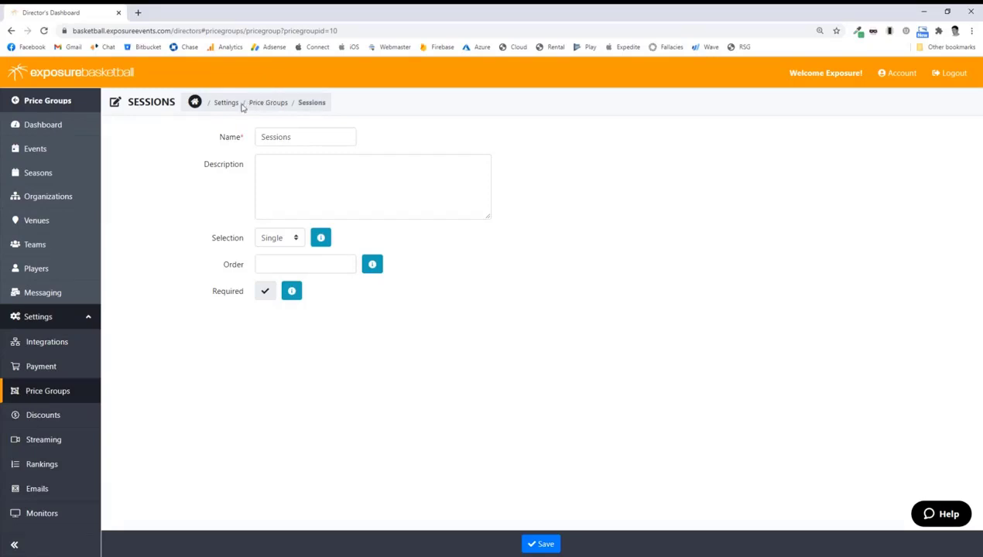
Leave the group unsaved, open the Exposure Elite Tourney event website, and bring up the prices on the College Coaches registration form
click(12, 31)
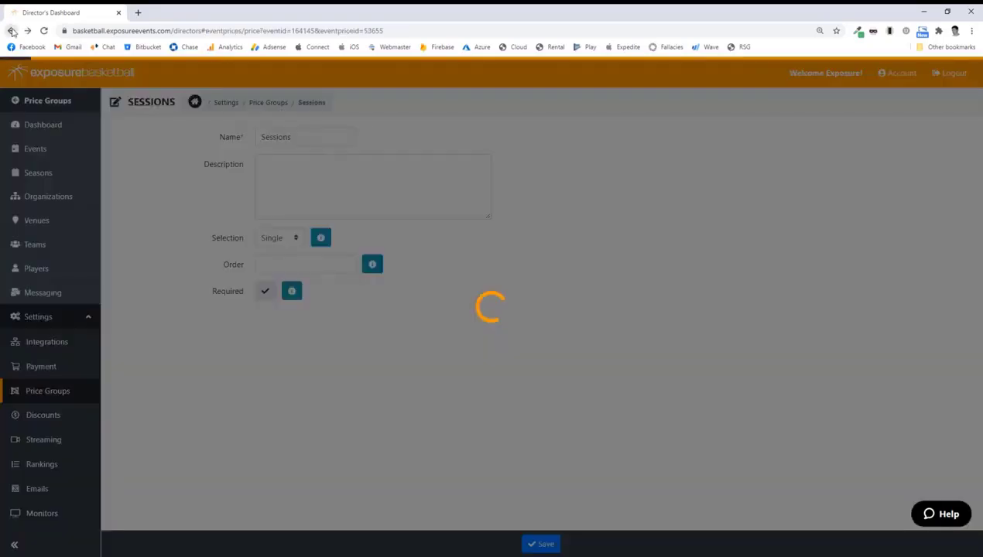
click(358, 105)
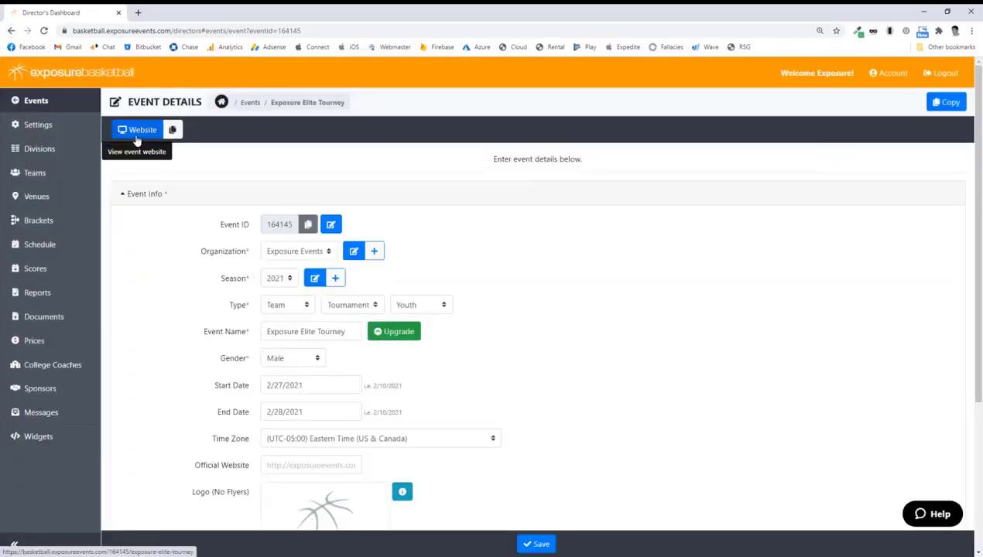
click(137, 131)
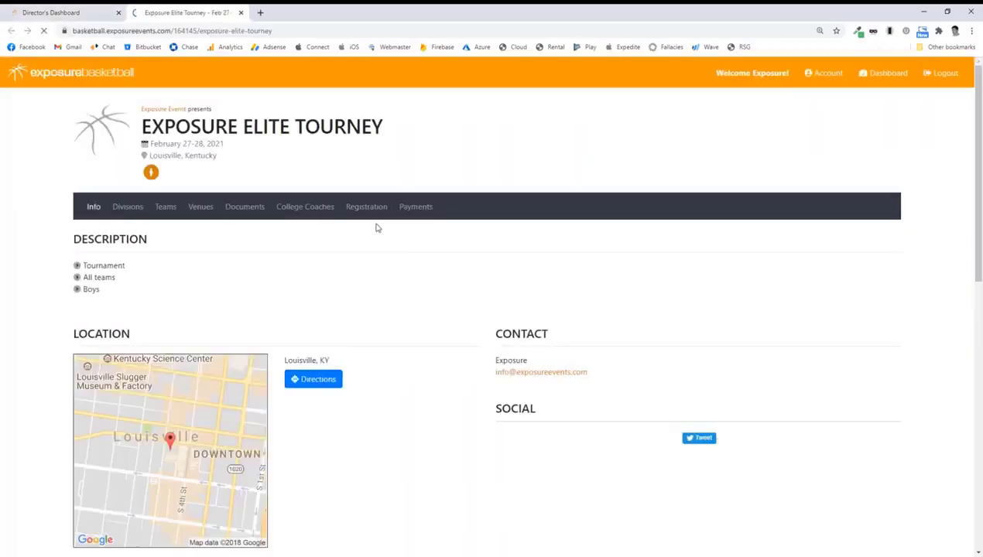
click(322, 209)
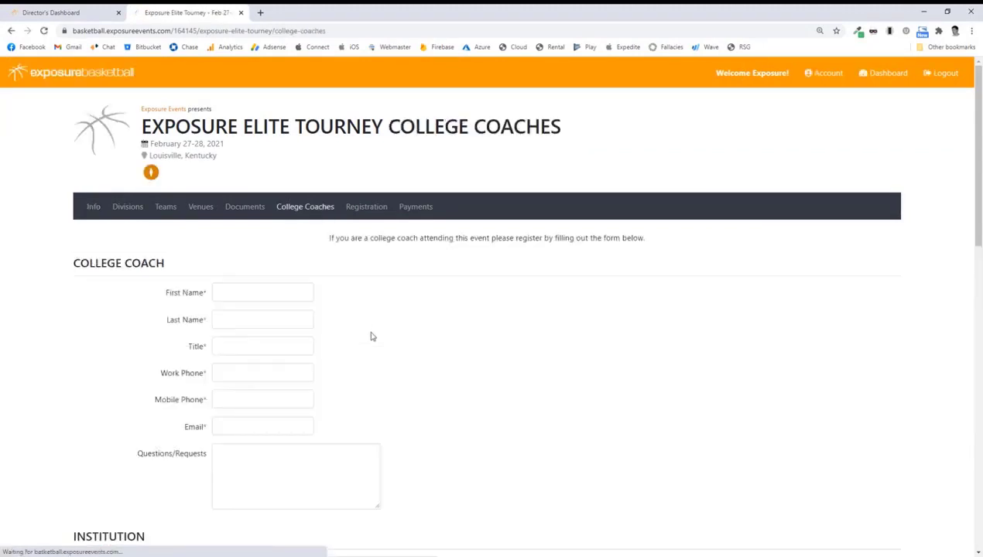
drag(980, 112, 981, 299)
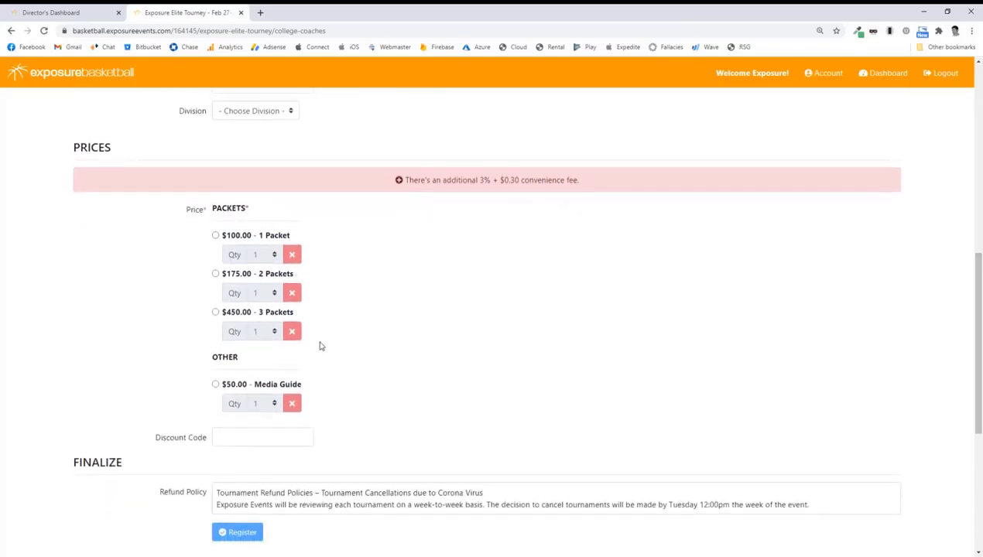
Try the three packet options one after another, settling on the $450 3 Packets price with quantity 1
drag(212, 209, 246, 207)
click(249, 236)
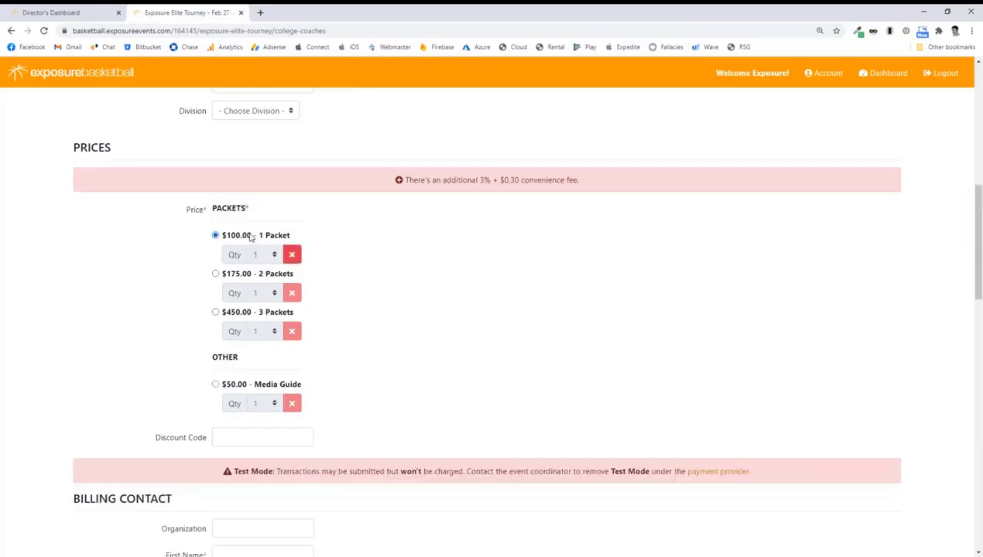
click(242, 274)
click(246, 314)
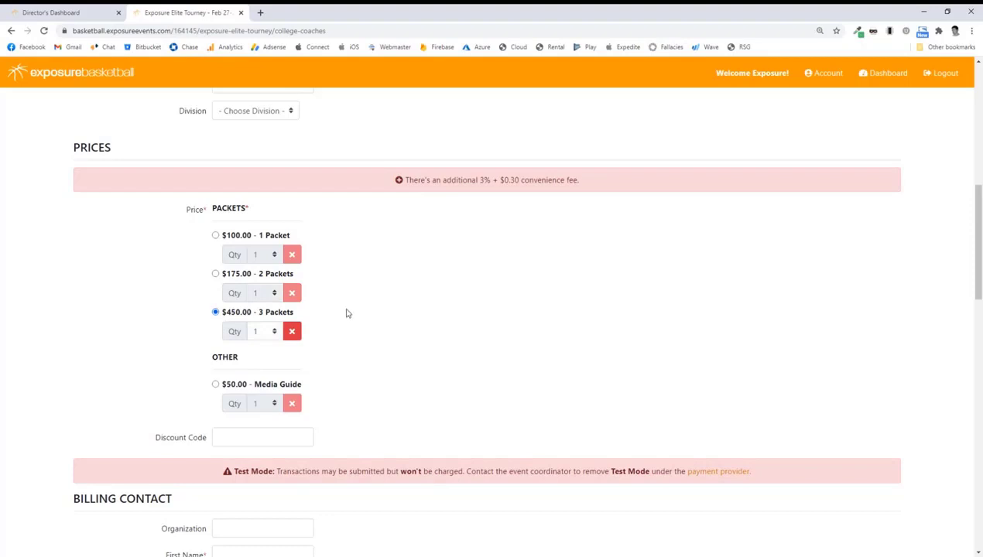
click(275, 332)
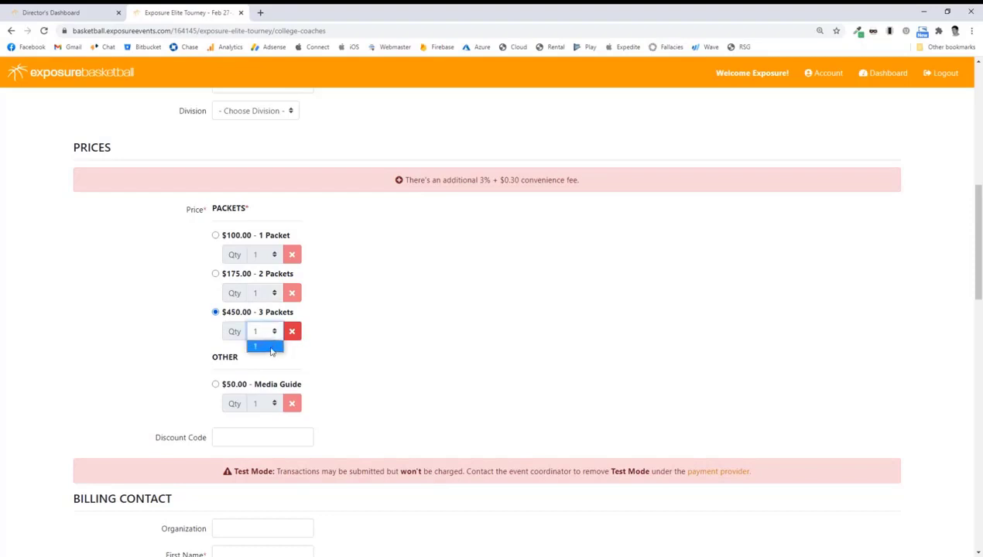
click(271, 344)
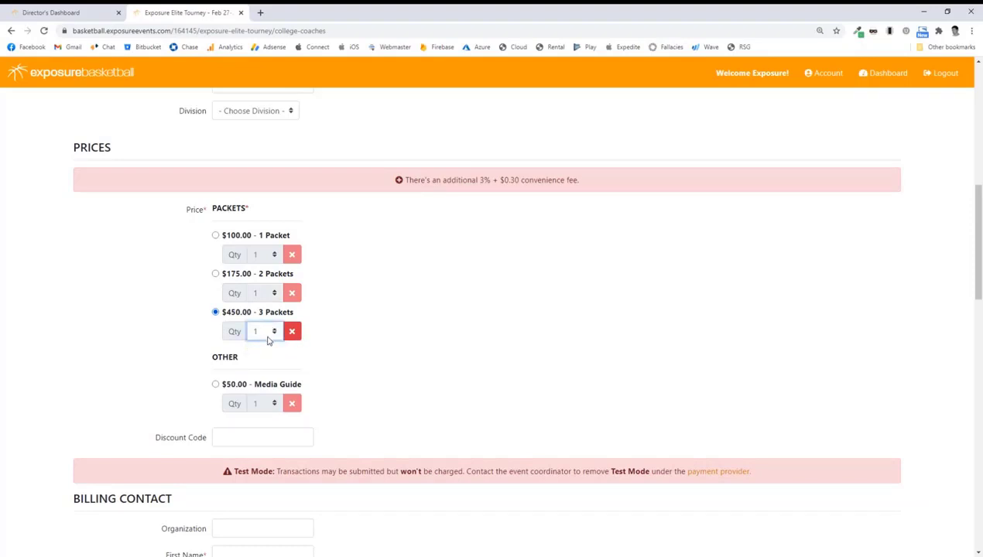
drag(260, 312, 308, 322)
Add, clear and re-add the $50 Media Guide, and review the order summary of the college coach registration
scroll(310, 326, down, 2)
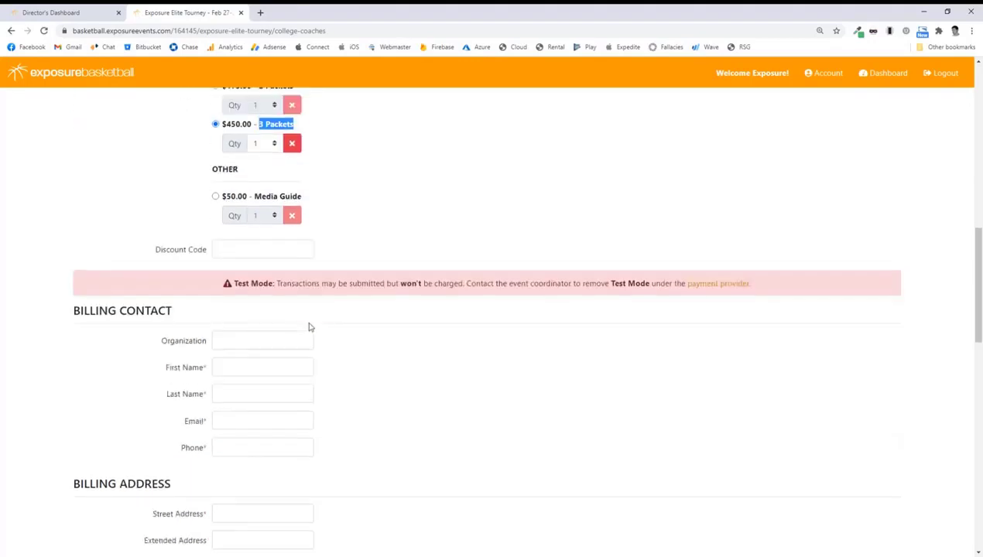
scroll(309, 325, up, 2)
click(283, 385)
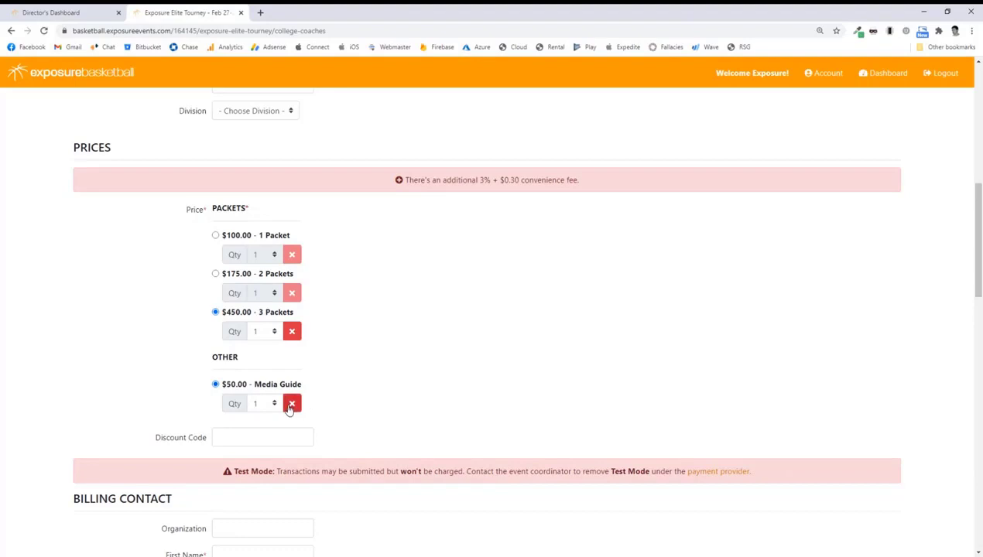
click(291, 406)
click(260, 389)
scroll(443, 366, down, 10)
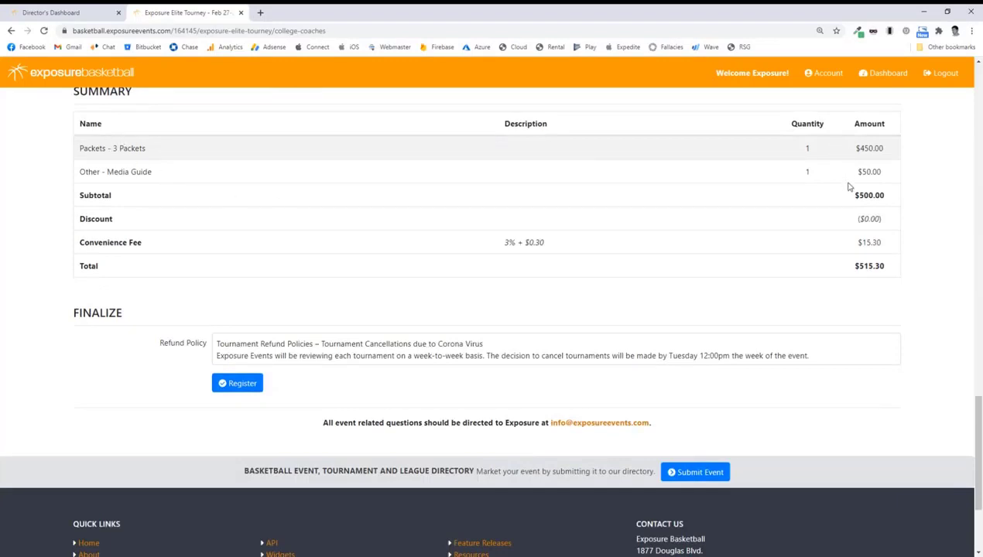
drag(972, 428, 972, 99)
Open the team registration form, choose the 17U division, and opt to pay now
click(366, 210)
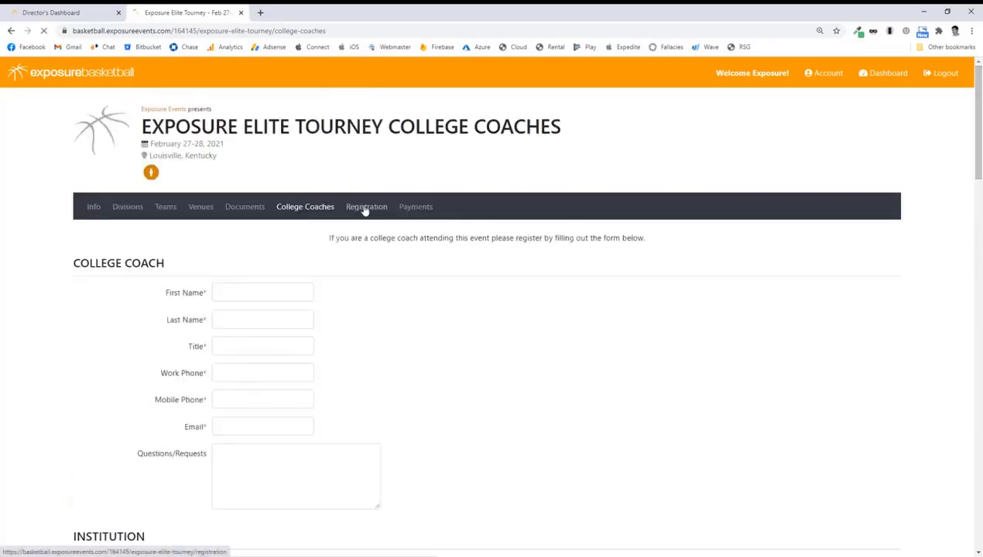
click(232, 289)
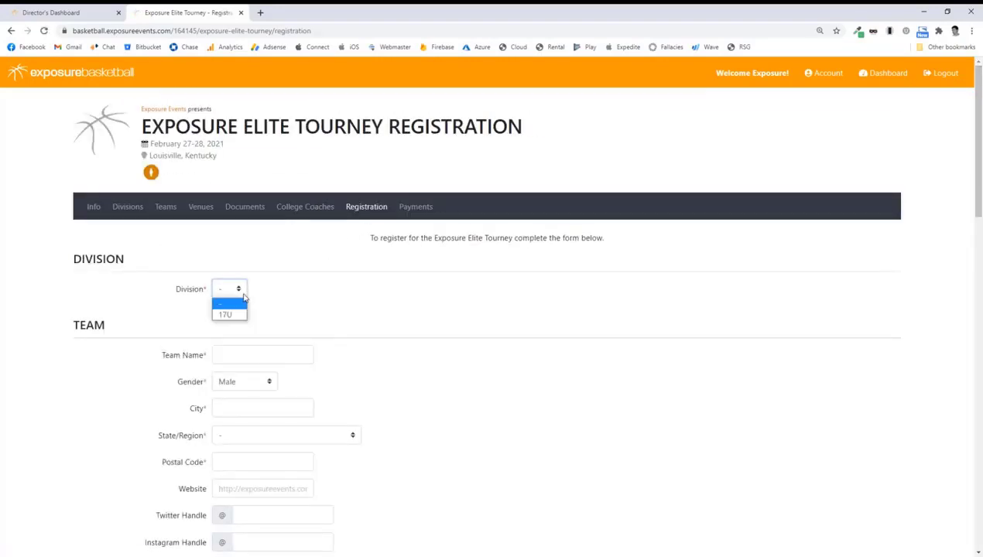
click(229, 315)
scroll(427, 322, down, 15)
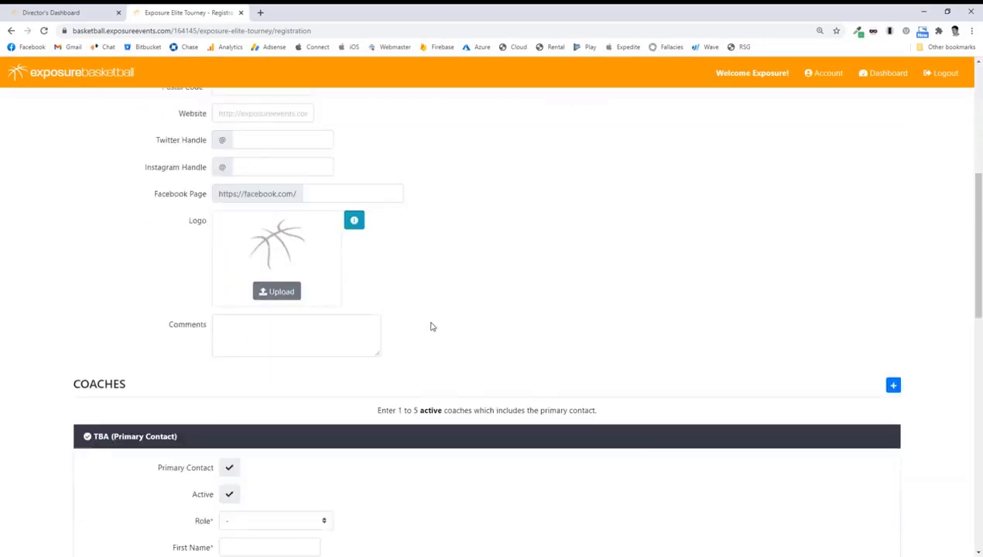
scroll(431, 329, up, 2)
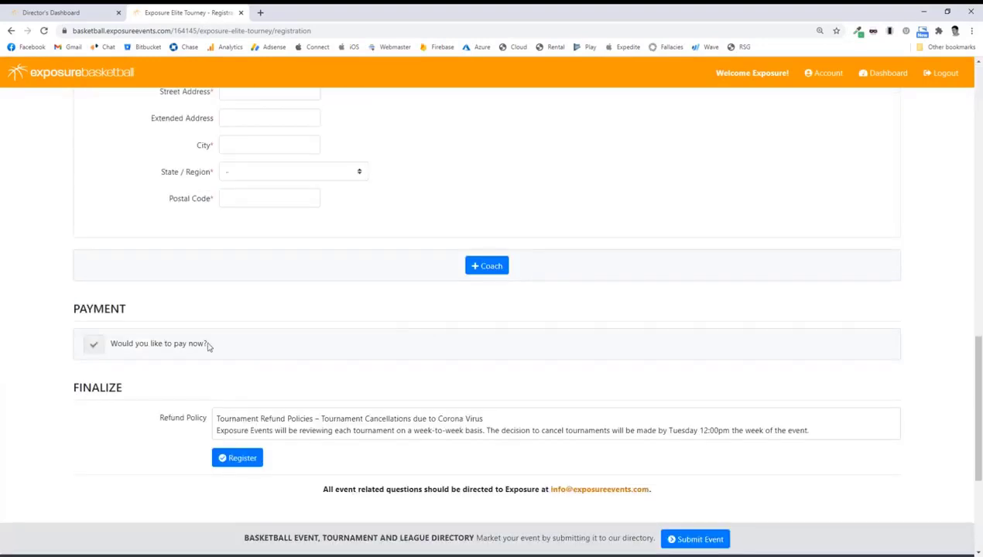
click(199, 345)
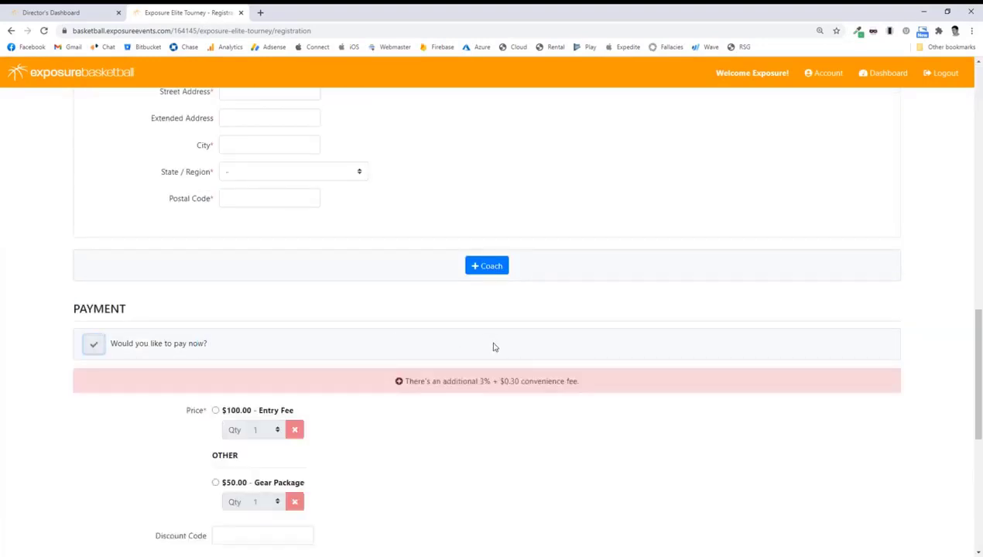
scroll(495, 349, down, 2)
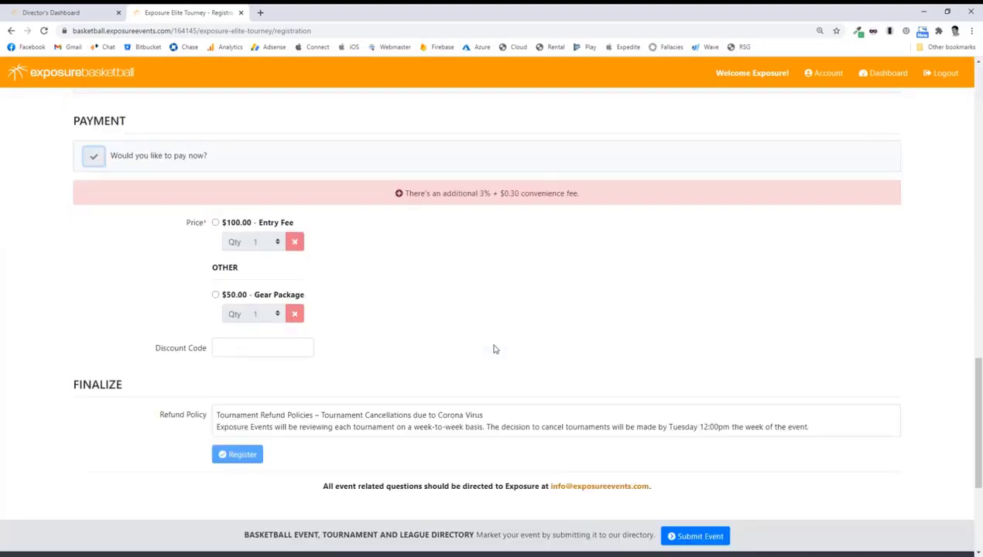
Select the $100 Entry Fee, check its quantity options, and try adding and removing the $50 Gear Package
click(252, 223)
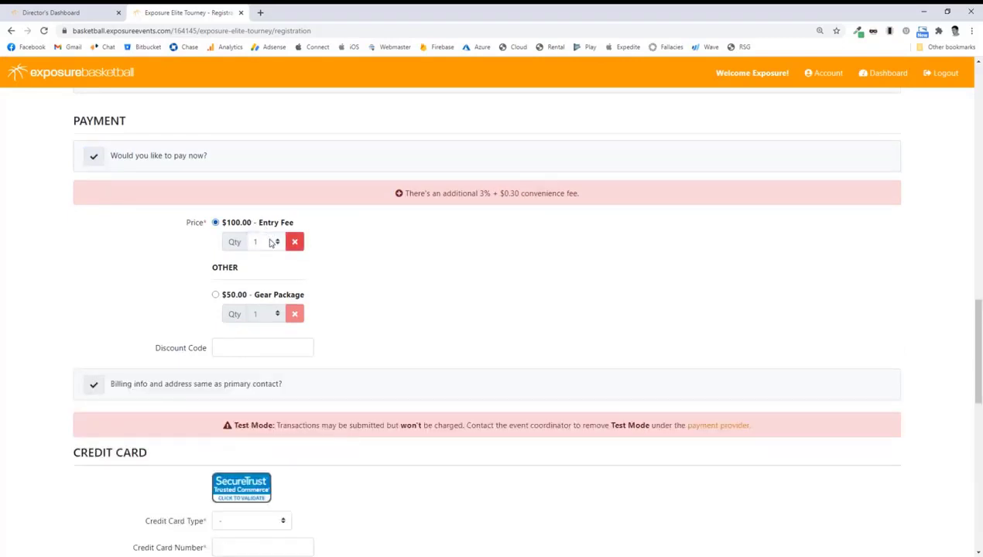
click(270, 242)
click(351, 245)
click(274, 302)
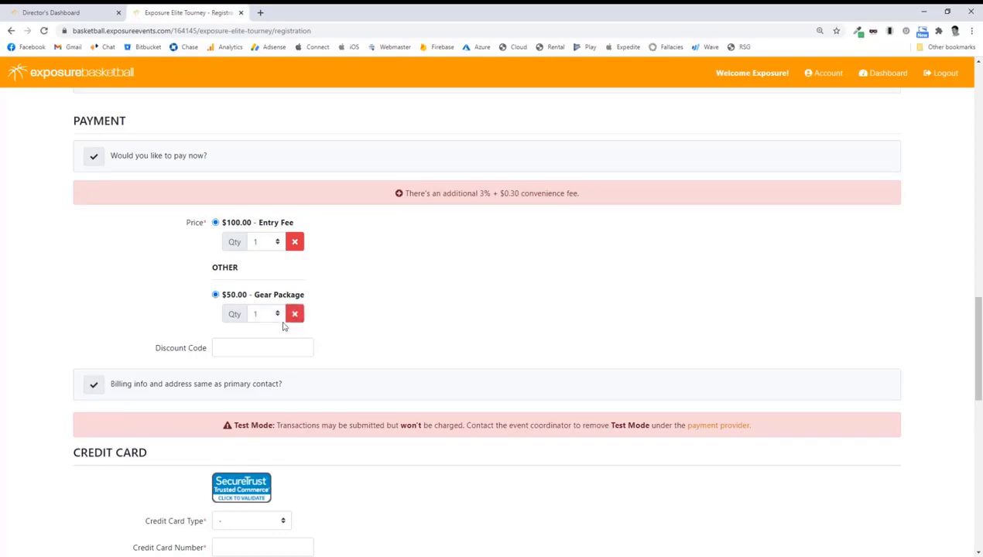
click(278, 318)
click(270, 328)
click(295, 315)
Open the event's Payments page and look up unpaid teams for the Event Fee type in the 17U division
scroll(351, 315, up, 10)
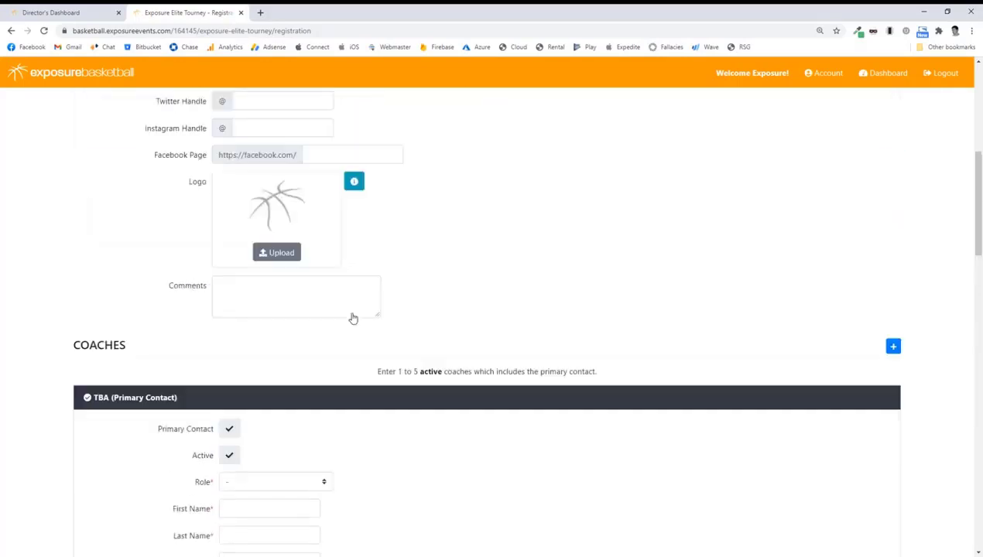
scroll(353, 319, up, 5)
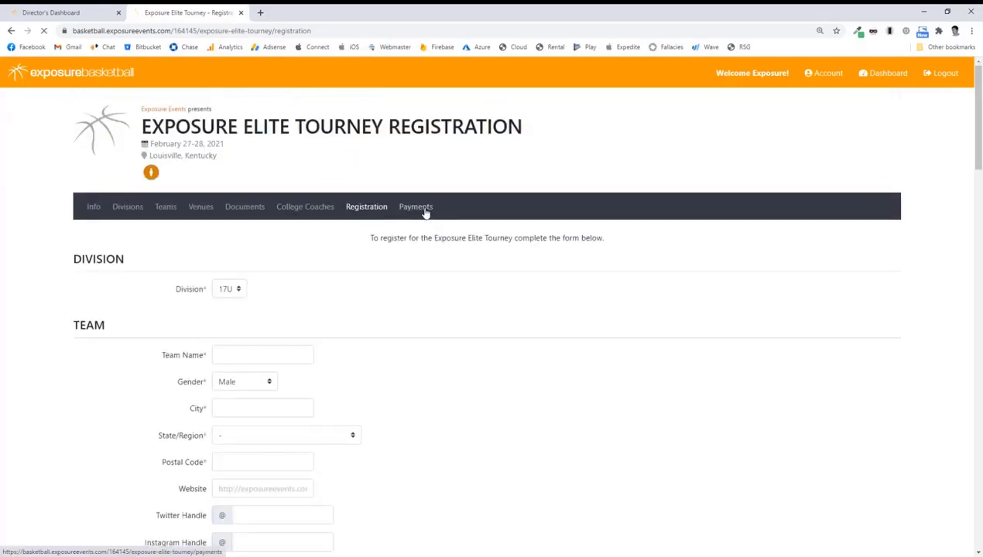
click(425, 209)
click(240, 303)
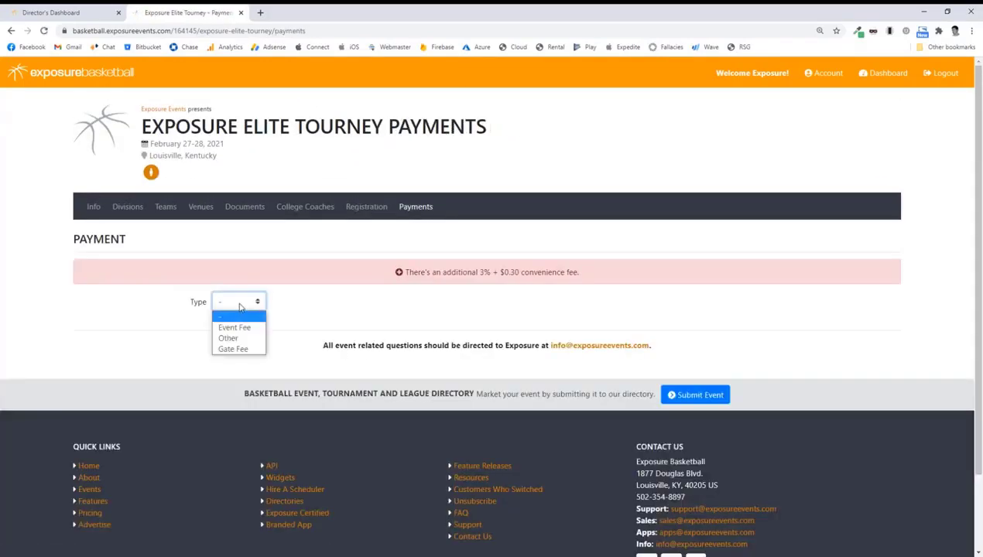
click(235, 328)
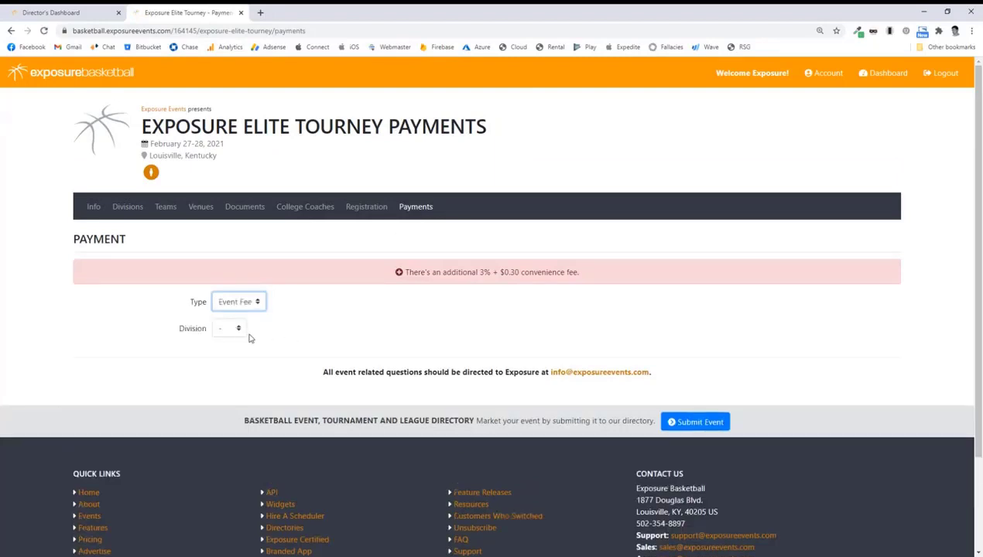
click(232, 329)
click(226, 351)
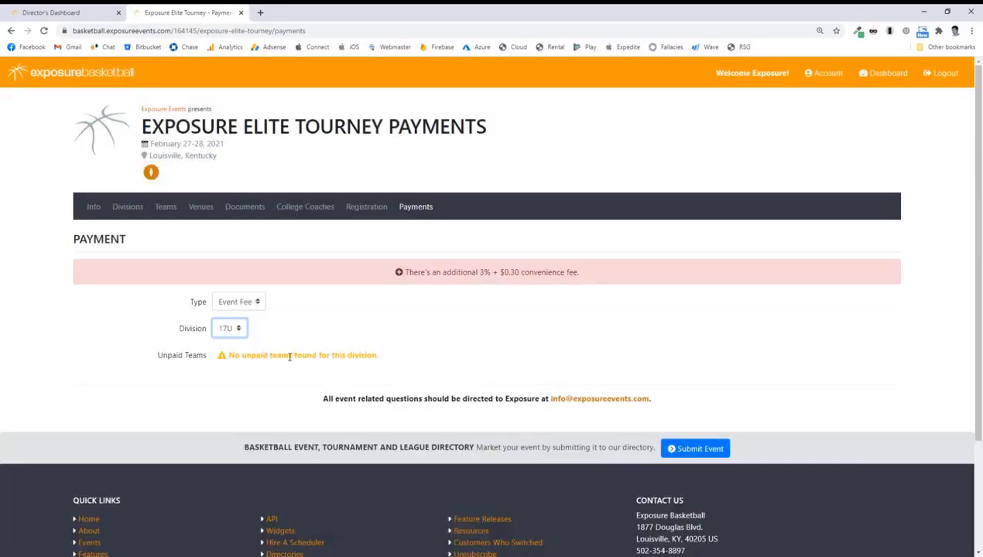
Switch the payment type to Gate Fee and select both the $15 Adult Pass and the $8 Child Pass under Weekend Pass
click(246, 304)
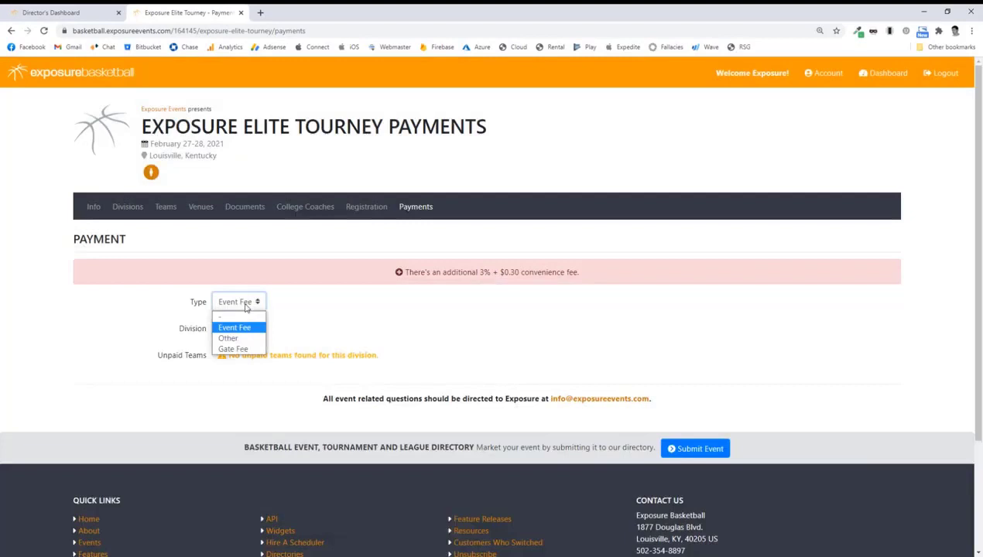
click(241, 349)
scroll(972, 266, down, 2)
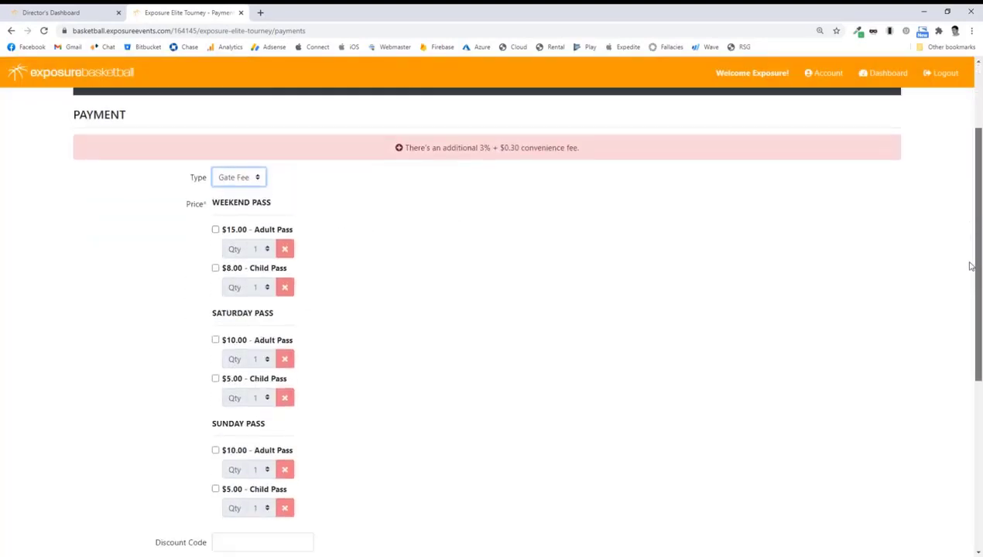
scroll(969, 279, down, 1)
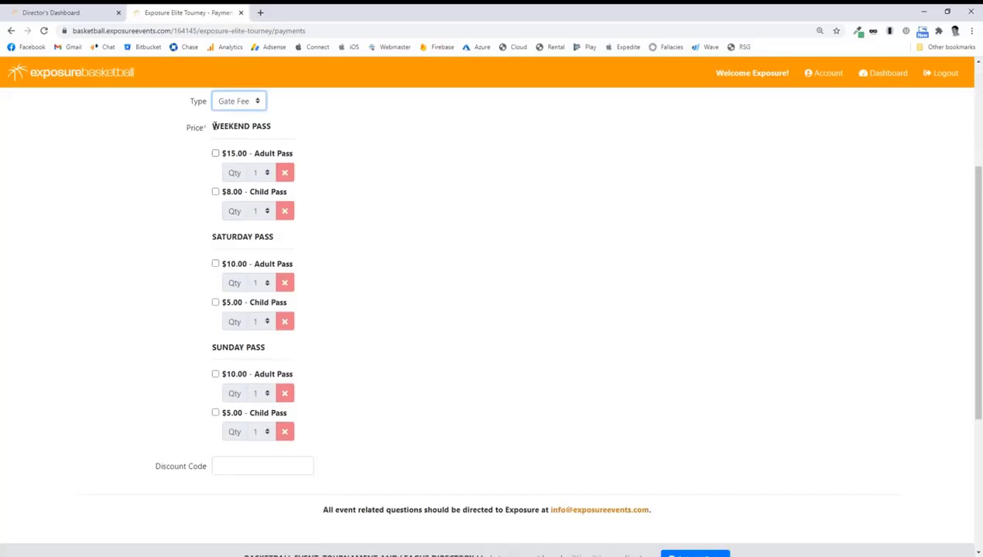
drag(213, 126, 272, 127)
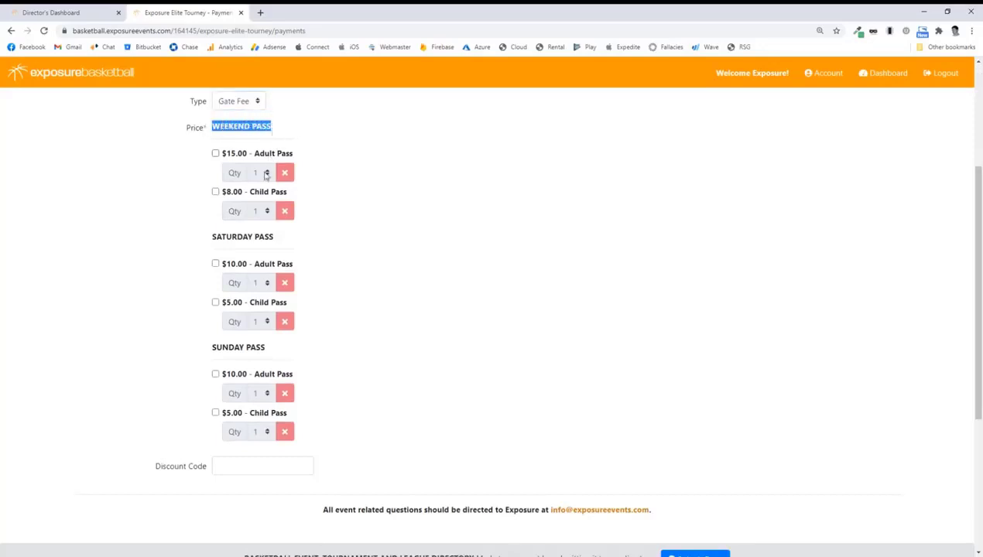
click(215, 154)
click(215, 192)
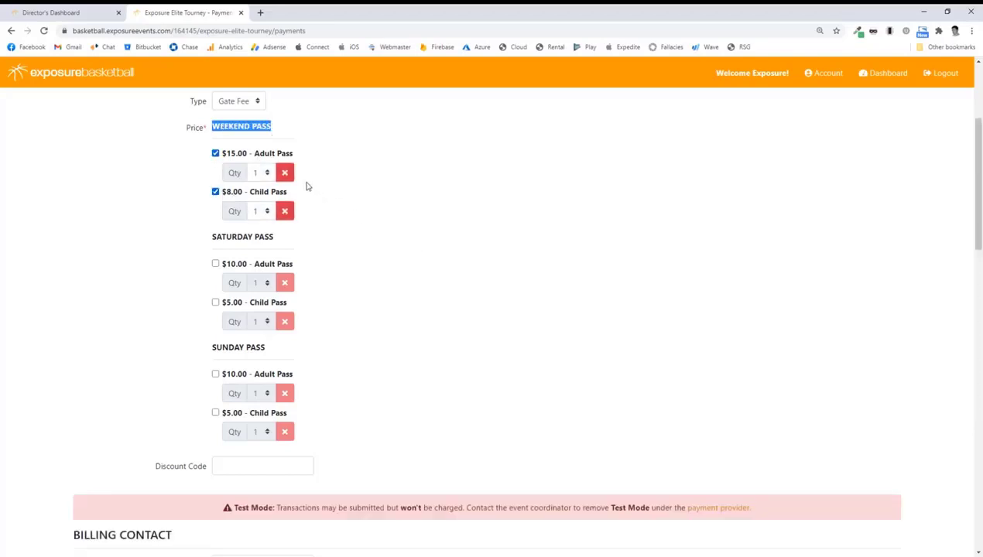
Set the Weekend Pass quantities to 10 Adult Passes and 4 Child Passes, and review the payment summary
click(264, 173)
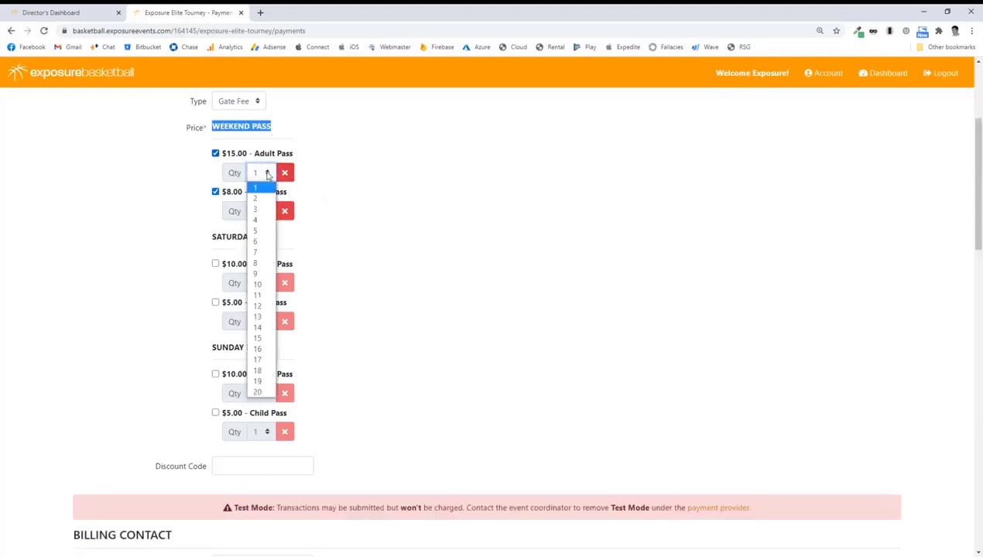
click(260, 285)
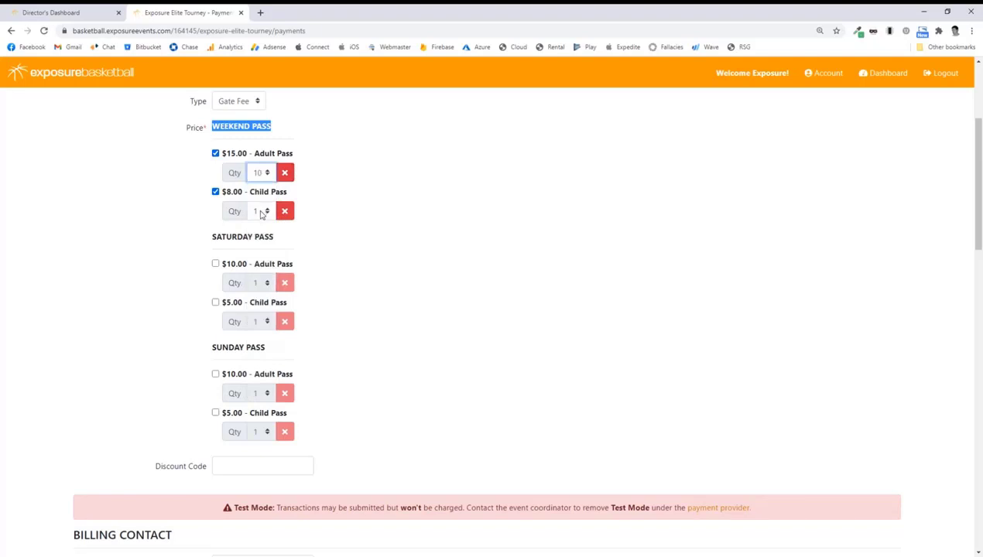
click(261, 213)
click(257, 258)
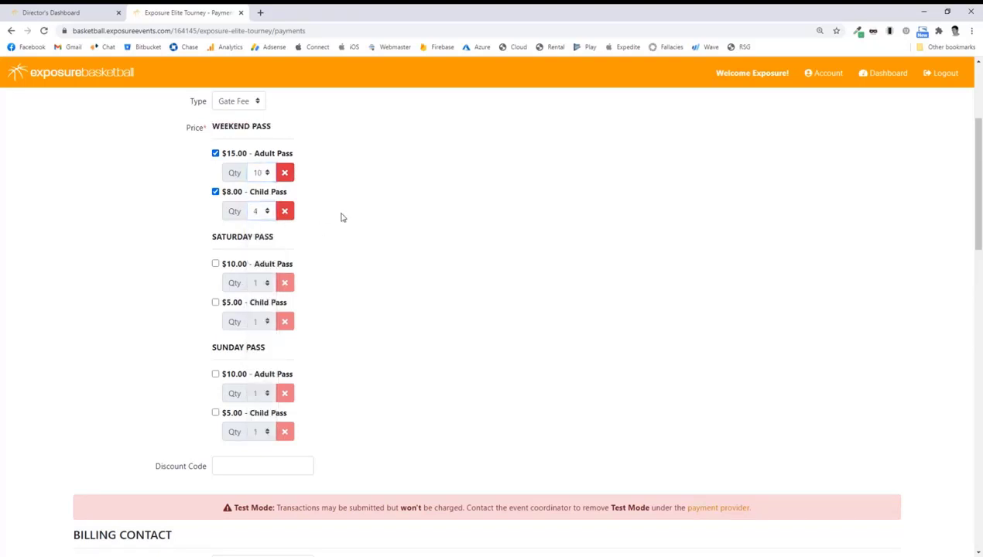
scroll(340, 287, down, 5)
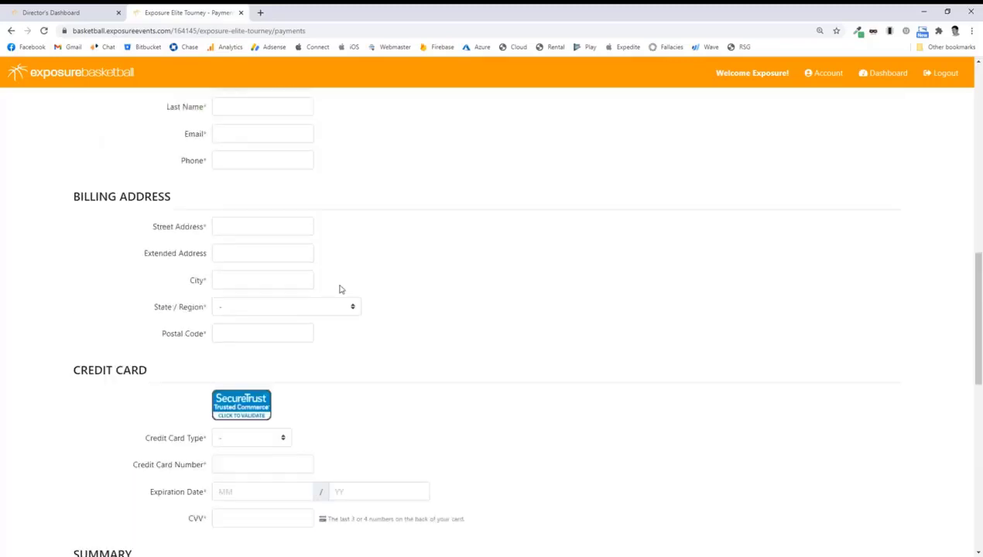
scroll(340, 288, down, 5)
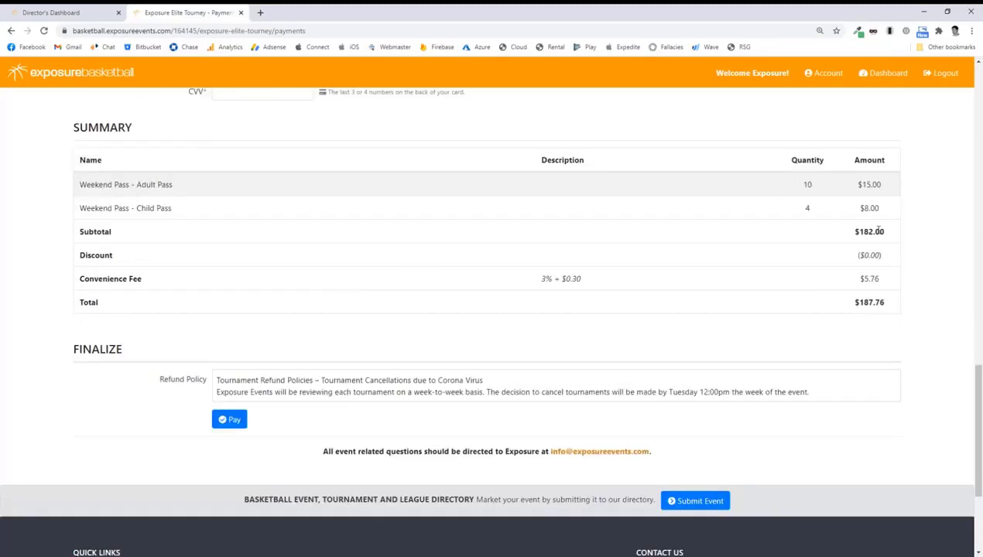
scroll(478, 275, up, 10)
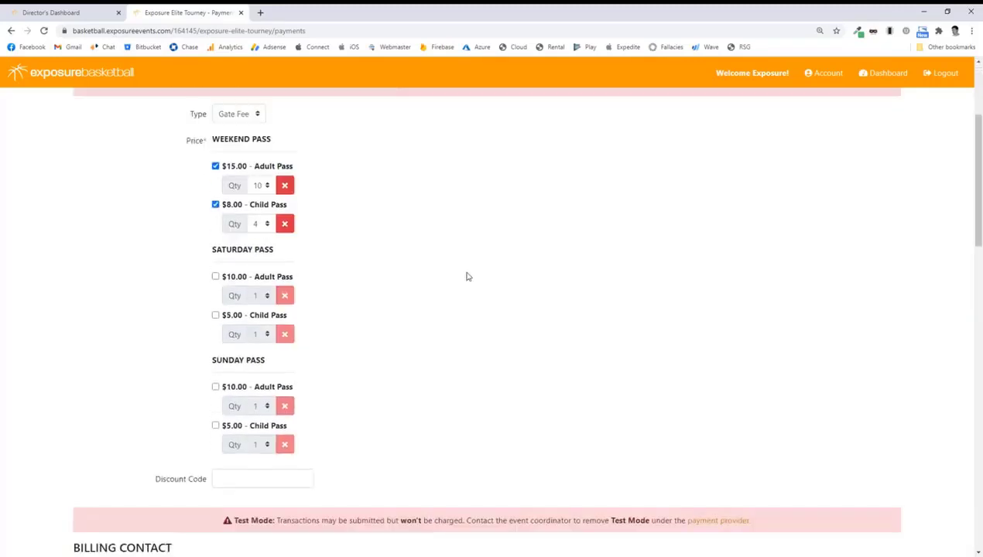
Examine the Saturday Pass and Sunday Pass groups in the Gate Fee price list
drag(231, 249, 212, 139)
drag(261, 246, 287, 271)
click(216, 250)
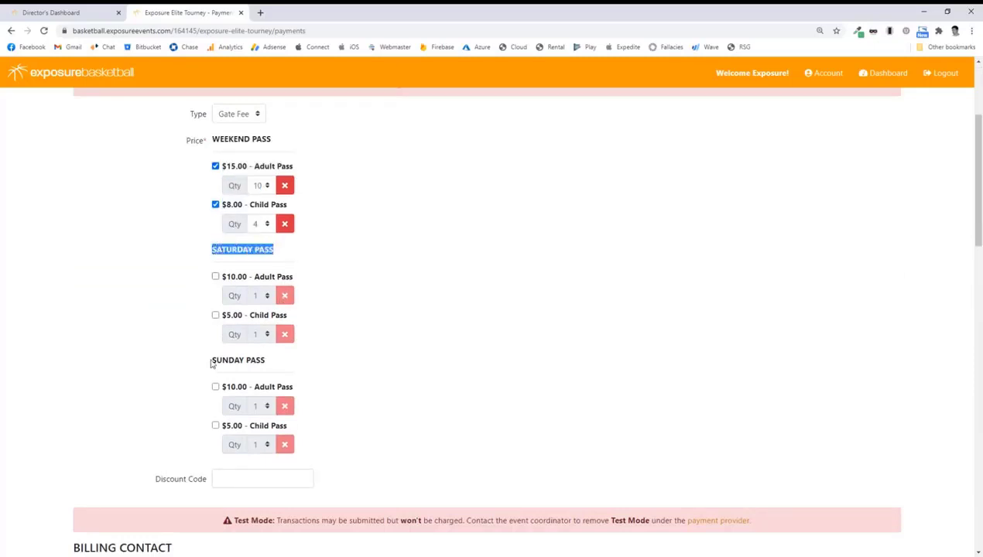
drag(211, 362, 296, 366)
Switch the payment type to Other and examine the Sessions price group and its allowed selection range
scroll(302, 366, up, 3)
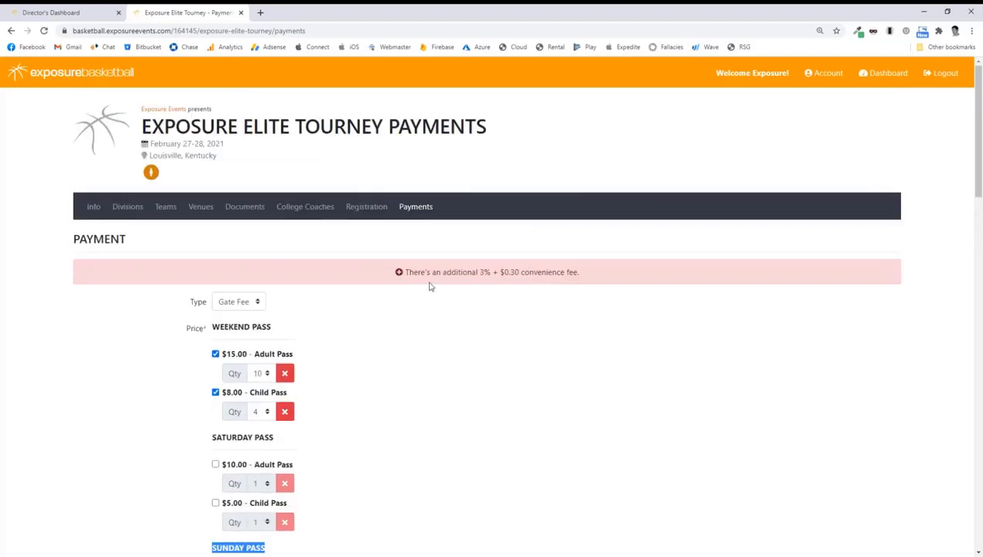
click(242, 302)
click(250, 345)
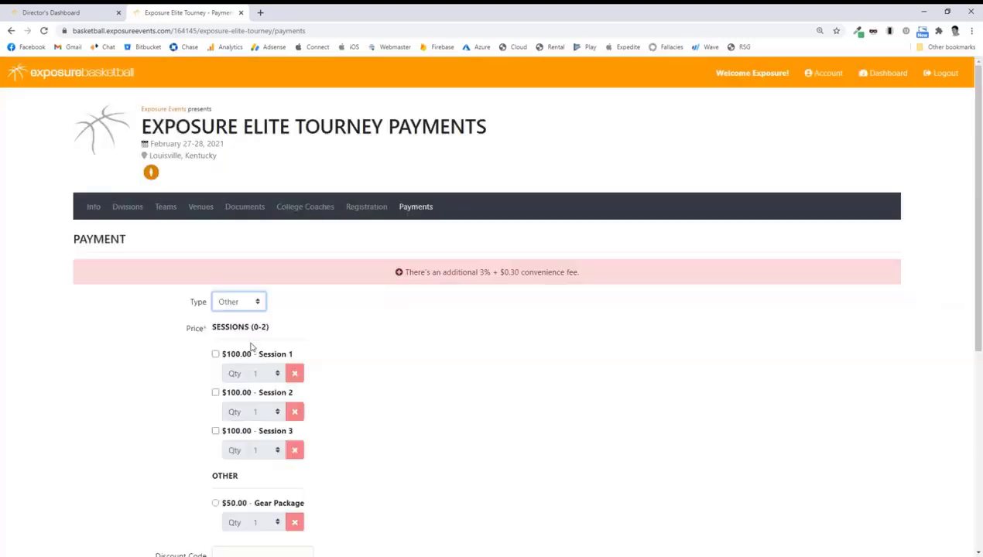
triple_click(968, 301)
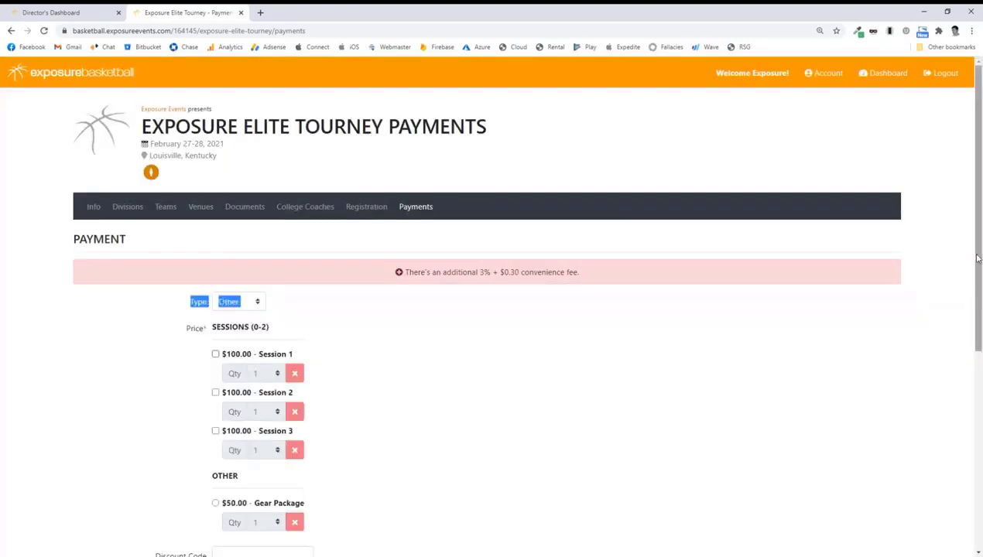
drag(977, 263, 980, 325)
click(709, 313)
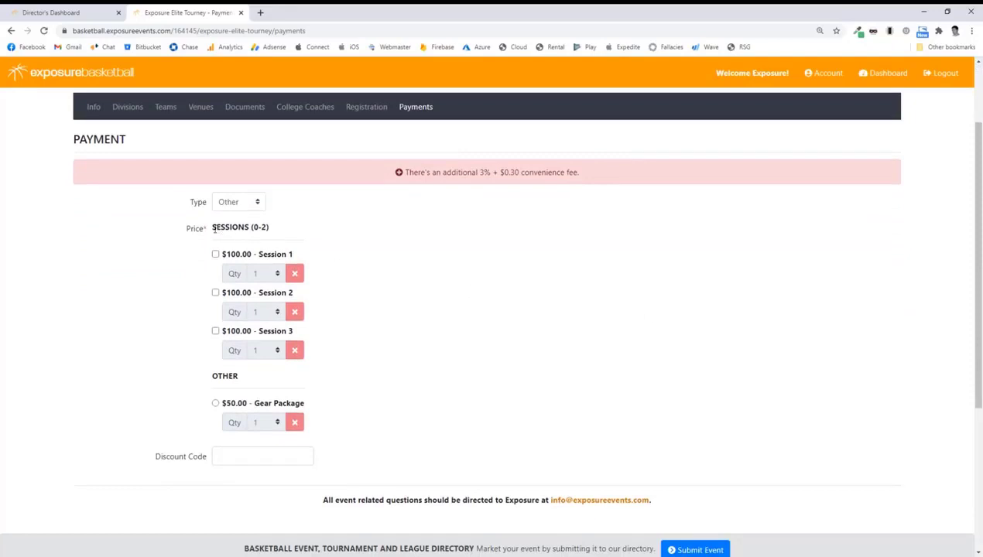
drag(213, 226, 288, 243)
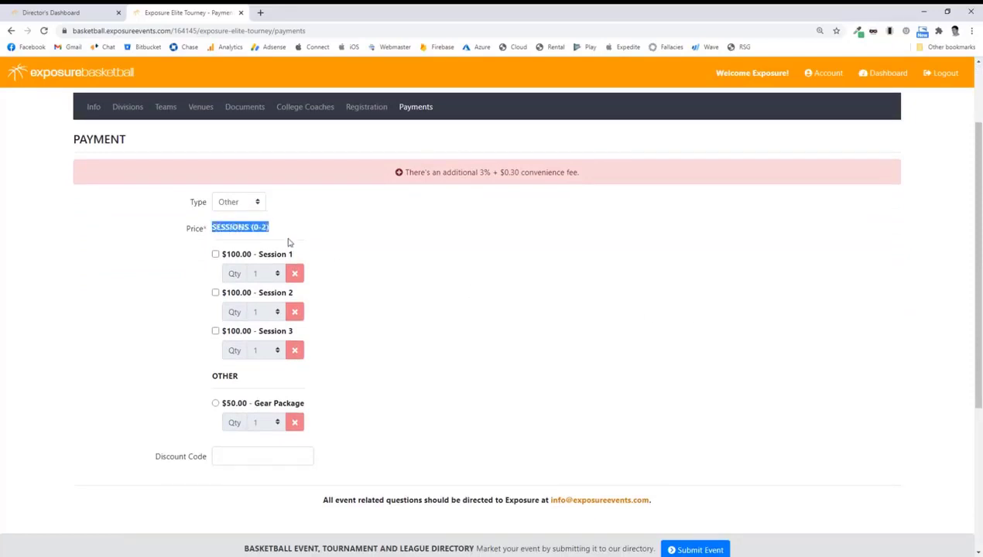
Select Session 1, Session 2 and Session 3 at $100 each in the Sessions group
click(240, 257)
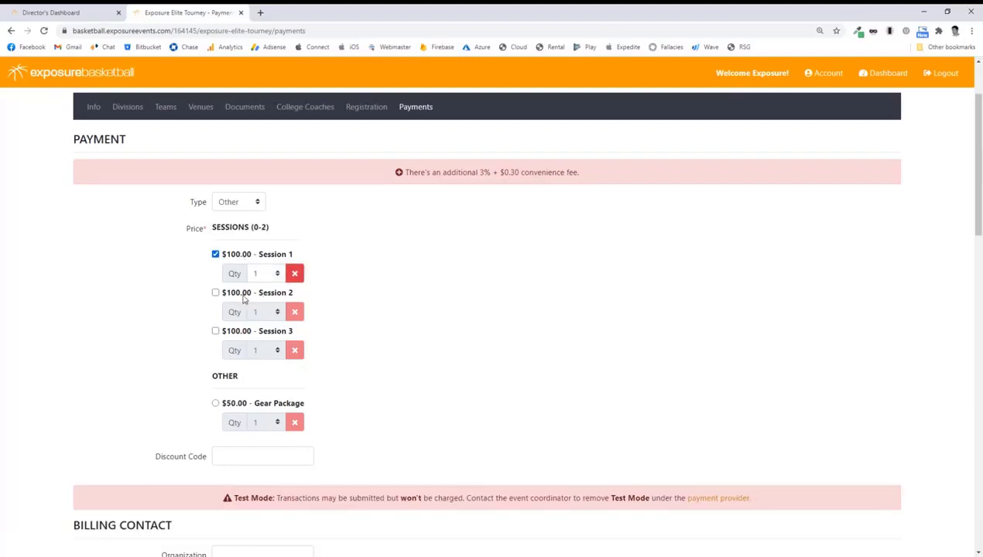
click(251, 296)
click(254, 333)
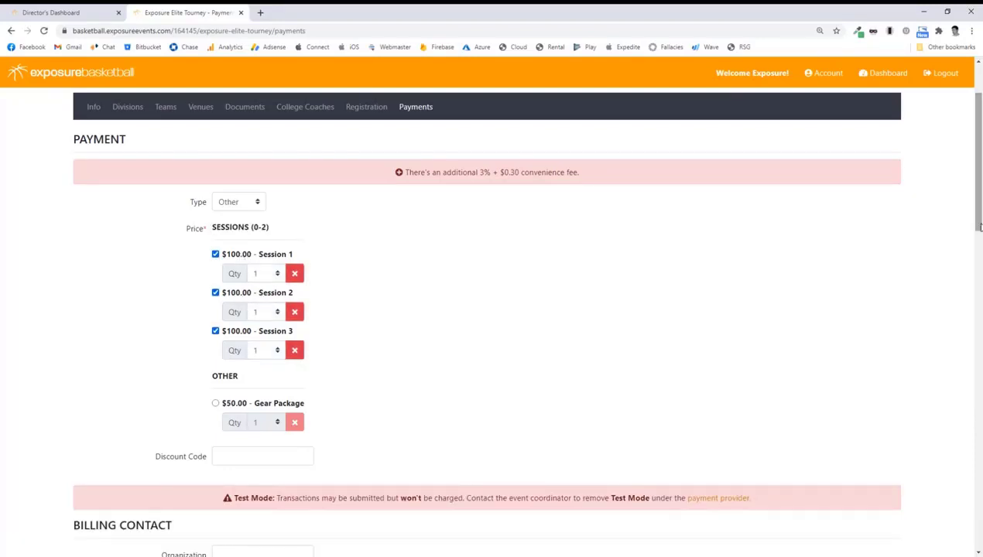
Try to submit the payment with all three sessions selected, check the error about the Sessions count, and dismiss the error dialog
scroll(980, 291, down, 3)
drag(980, 291, 979, 324)
click(221, 257)
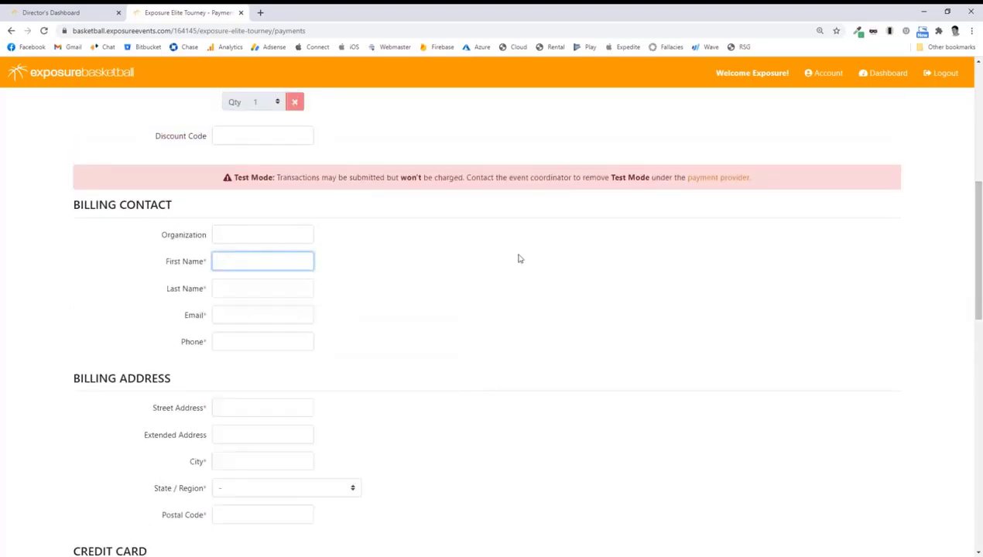
scroll(286, 379, down, 10)
click(231, 306)
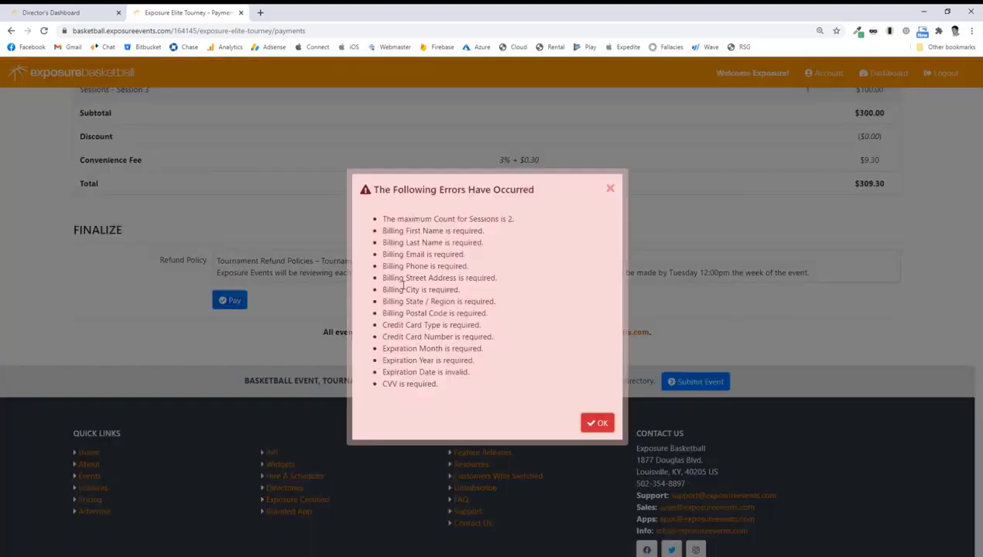
drag(381, 220, 540, 222)
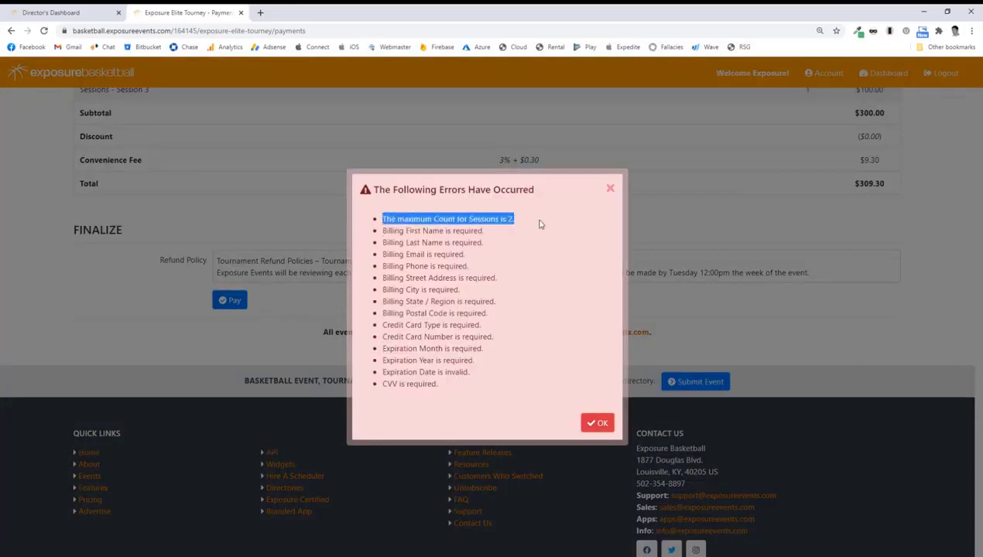
click(610, 189)
Deselect Session 3 and add the $50 Gear Package from the Other group
scroll(437, 268, up, 15)
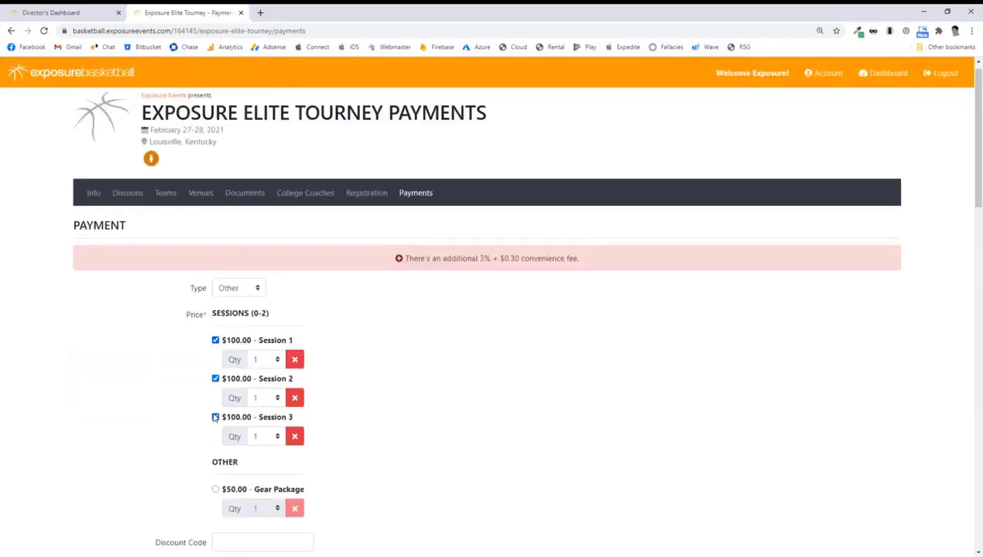
click(216, 418)
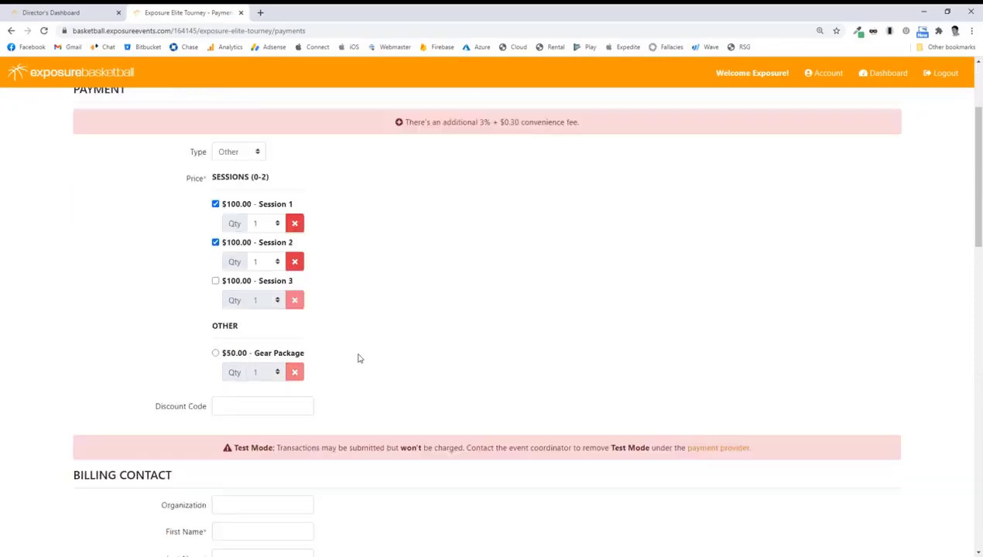
scroll(356, 355, down, 3)
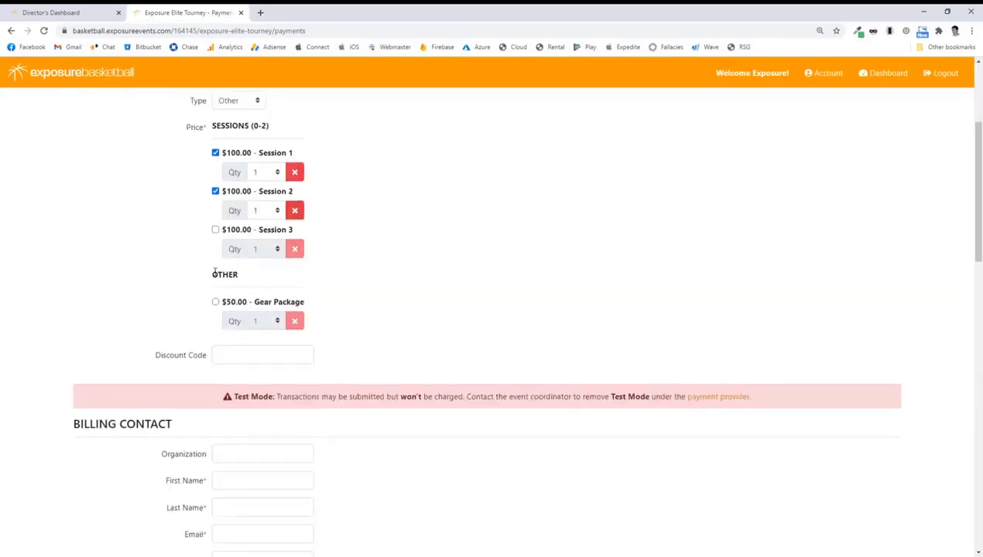
drag(213, 274, 257, 290)
click(249, 304)
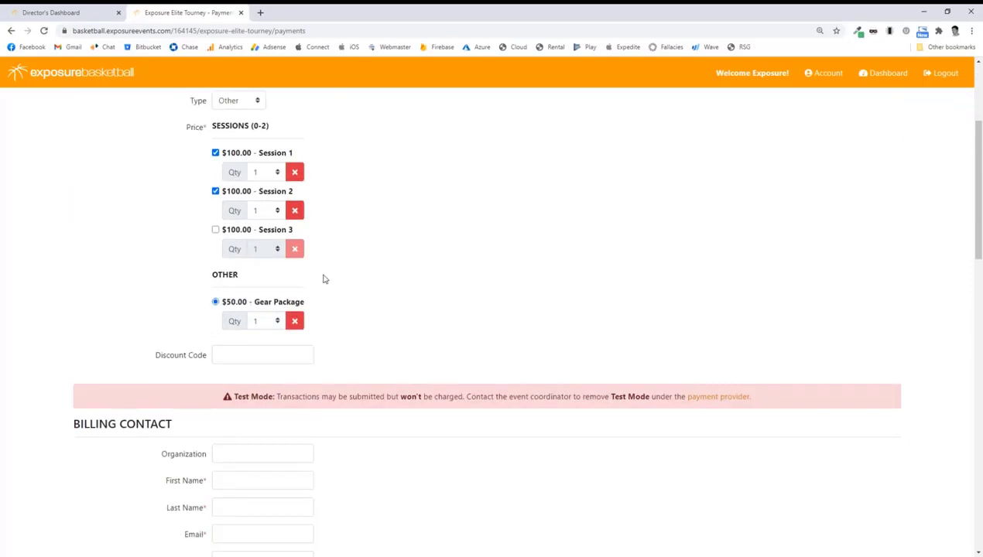
scroll(324, 286, up, 3)
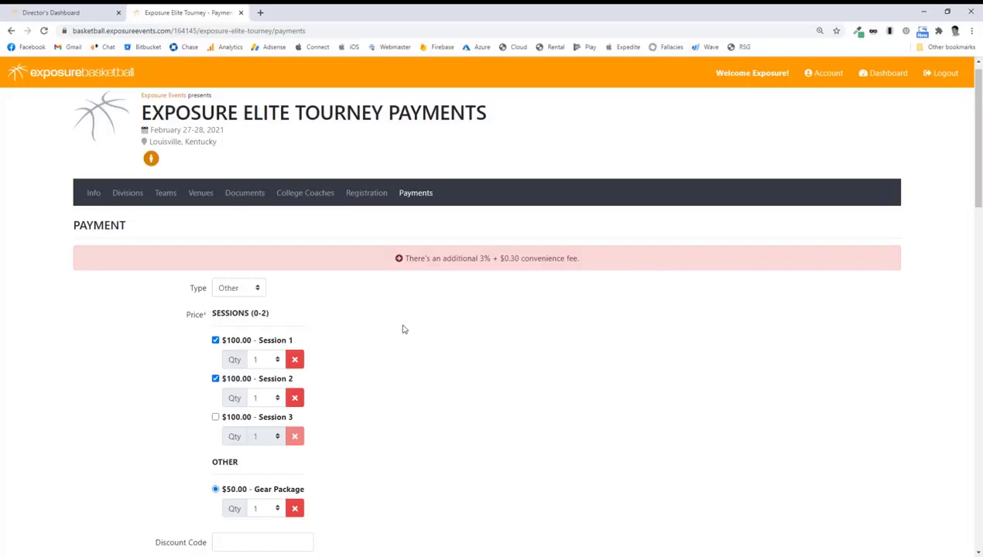
drag(977, 189, 980, 209)
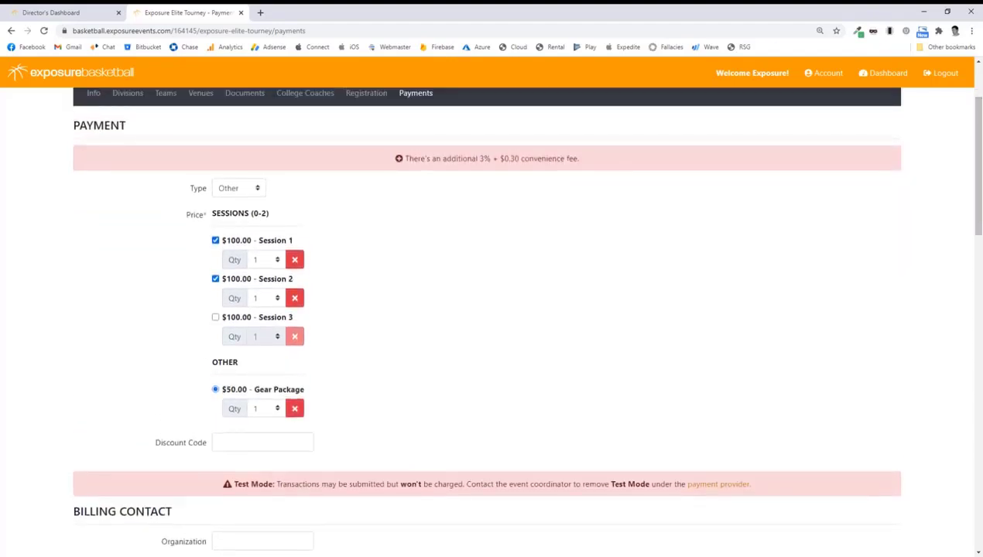